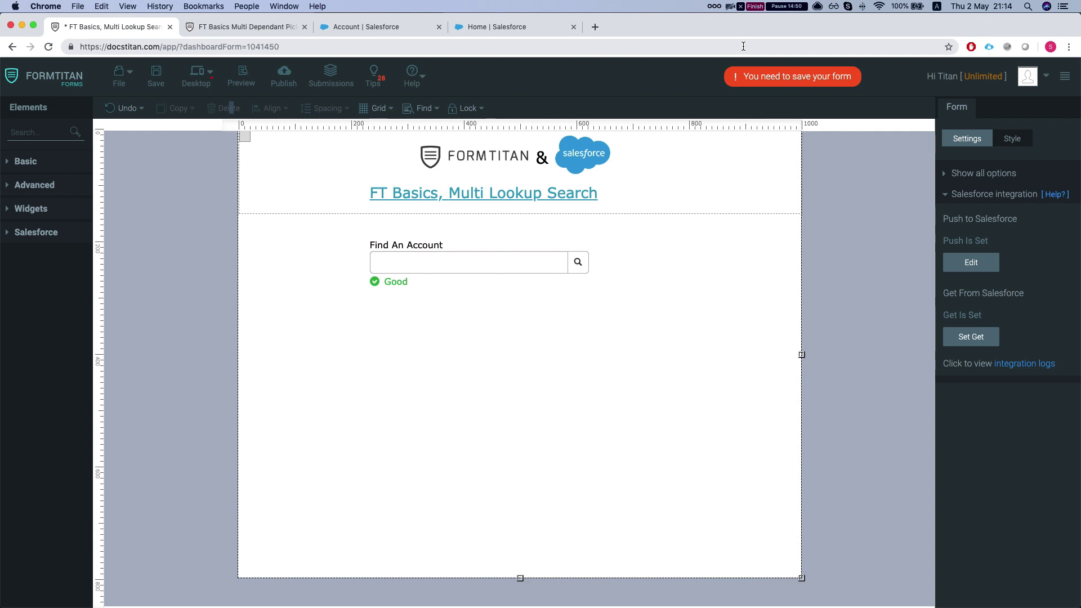
Select the Find An Account lookup field and open its Lookup mapping dialog on the Account object
{"action": "left_click", "coordinate": [435, 263]}
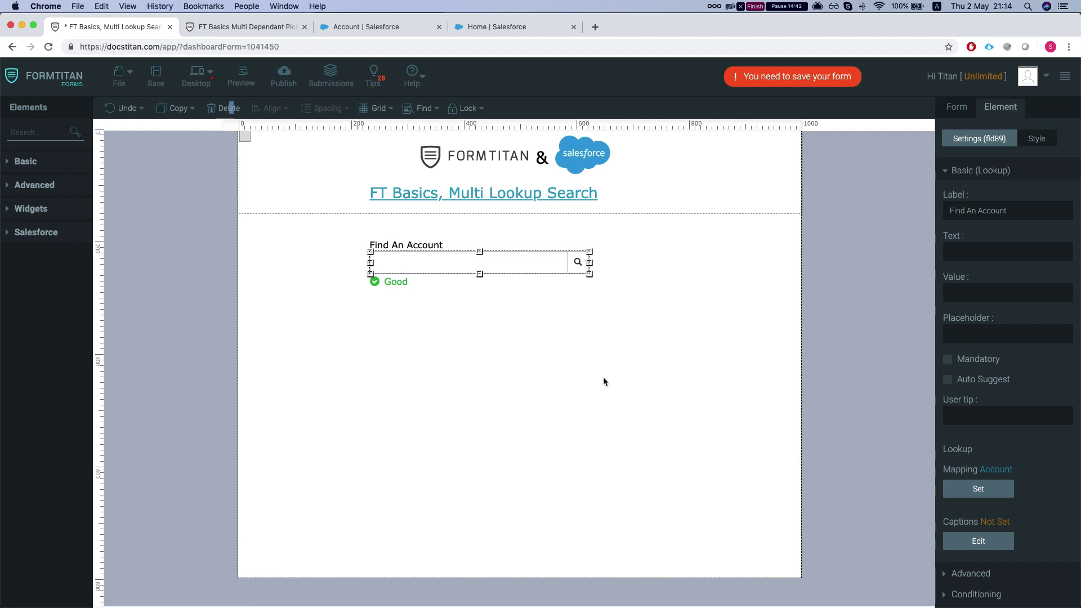
{"action": "left_click", "coordinate": [990, 489]}
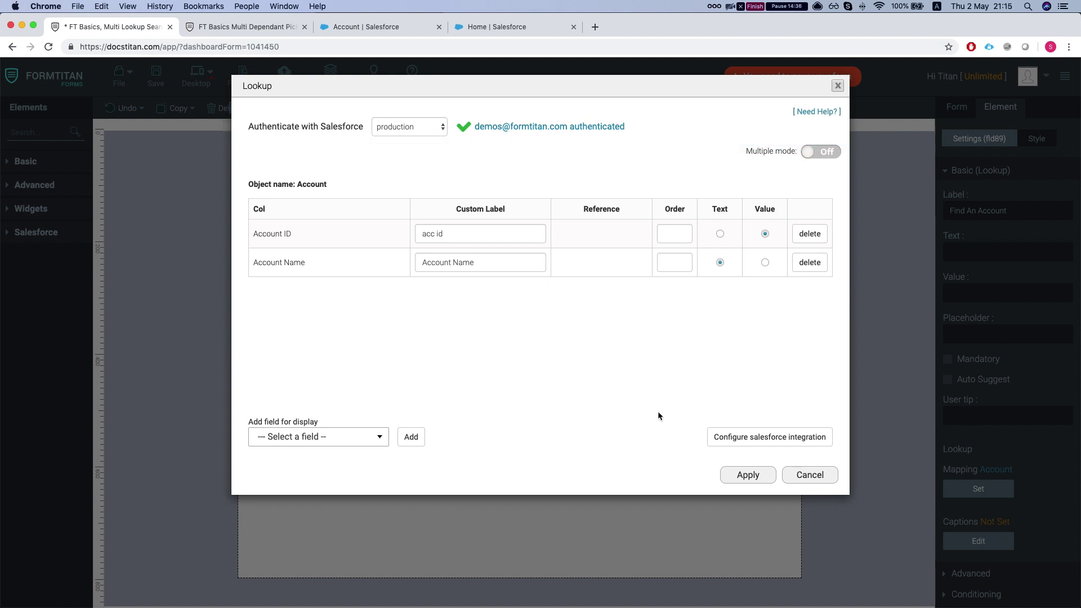
Switch the Find An Account lookup to Multiple mode
{"action": "left_click", "coordinate": [832, 150]}
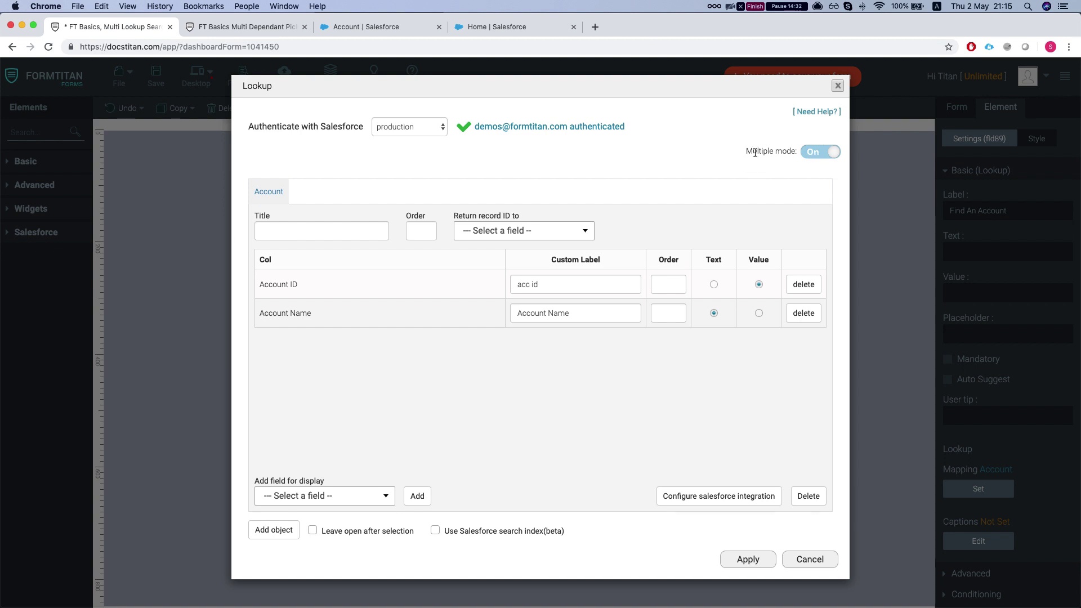
{"action": "left_click_drag", "start_coordinate": [745, 151], "coordinate": [801, 152]}
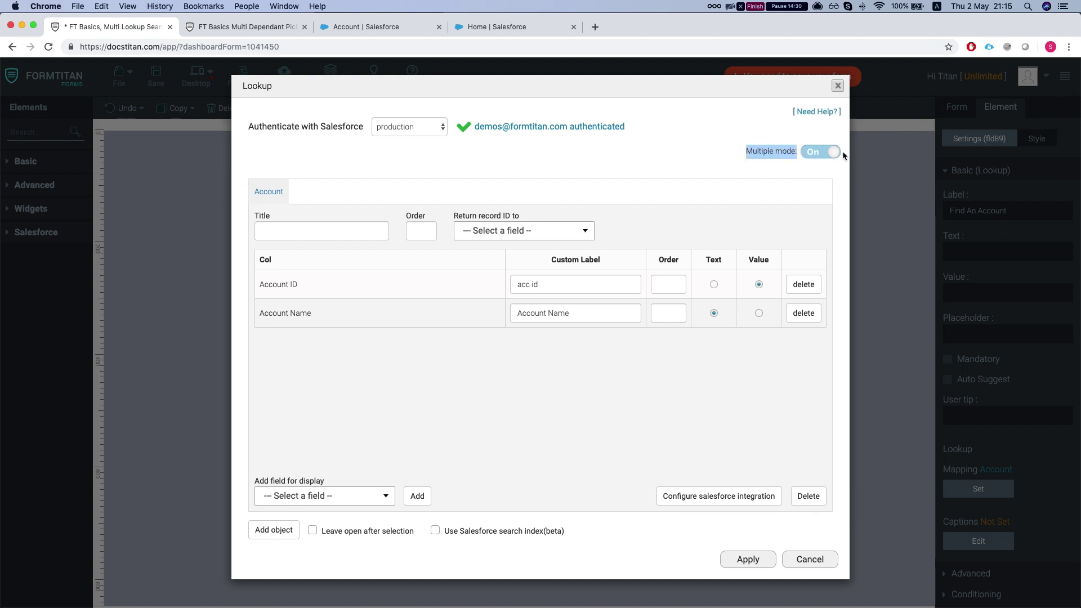
{"action": "left_click", "coordinate": [789, 156]}
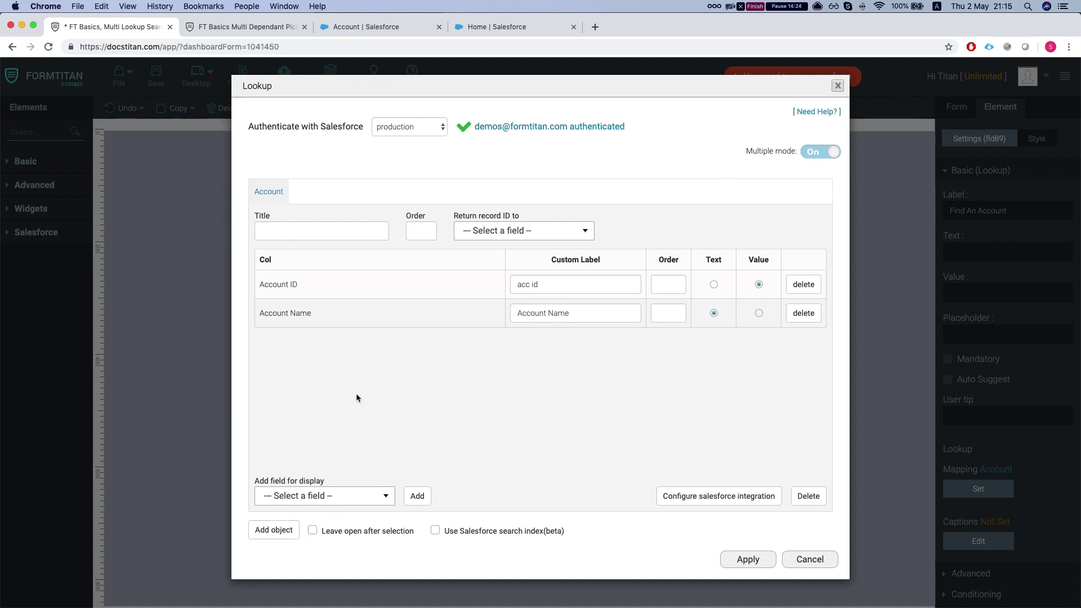
Try out the Account object's title and order fields, leaving both empty
{"action": "left_click", "coordinate": [319, 236]}
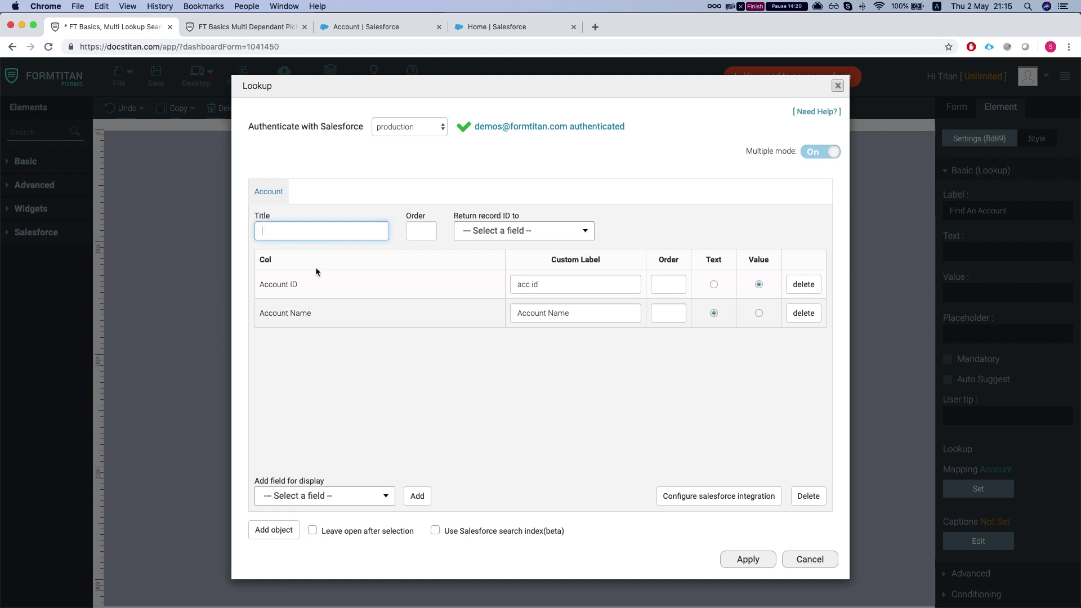
{"action": "type", "text": "Gsdfs sdf sd"}
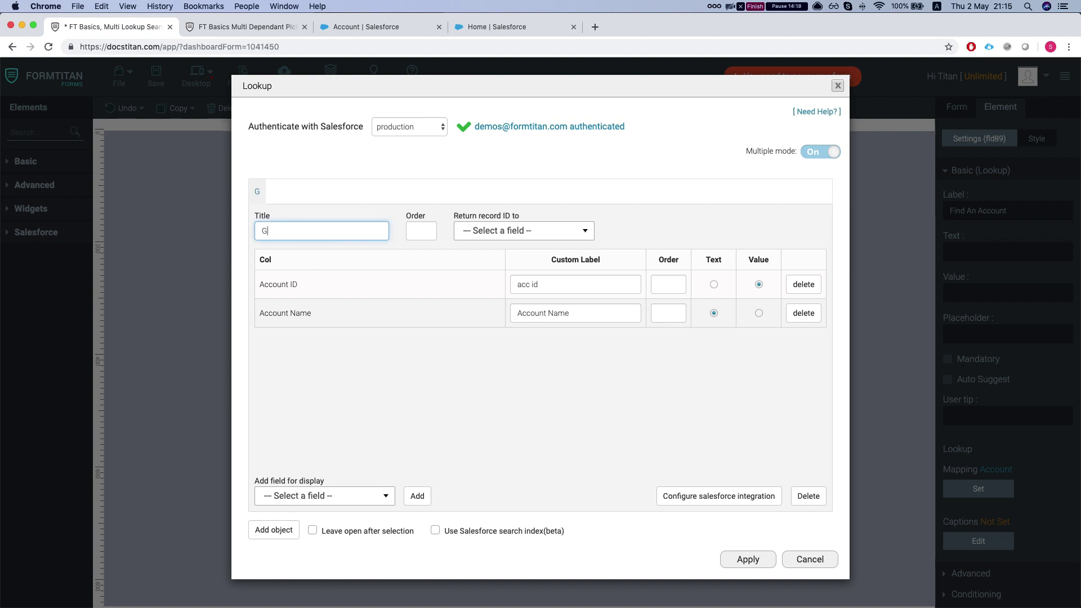
{"action": "key", "text": "BackSpace"}
{"action": "key", "text": "BackSpace"}
{"action": "key", "text": "BackSpace"}
{"action": "key", "text": "BackSpace"}
{"action": "key", "text": "BackSpace"}
{"action": "key", "text": "BackSpace"}
{"action": "key", "text": "BackSpace"}
{"action": "key", "text": "BackSpace"}
{"action": "key", "text": "BackSpace"}
{"action": "key", "text": "BackSpace"}
{"action": "key", "text": "BackSpace"}
{"action": "key", "text": "BackSpace"}
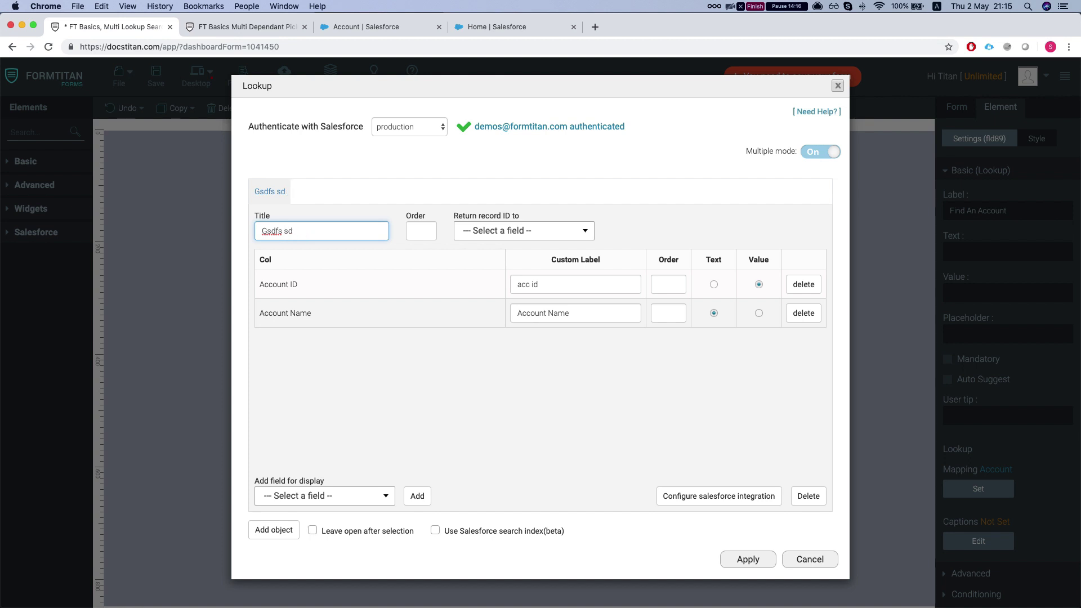
{"action": "type", "text": "Get"}
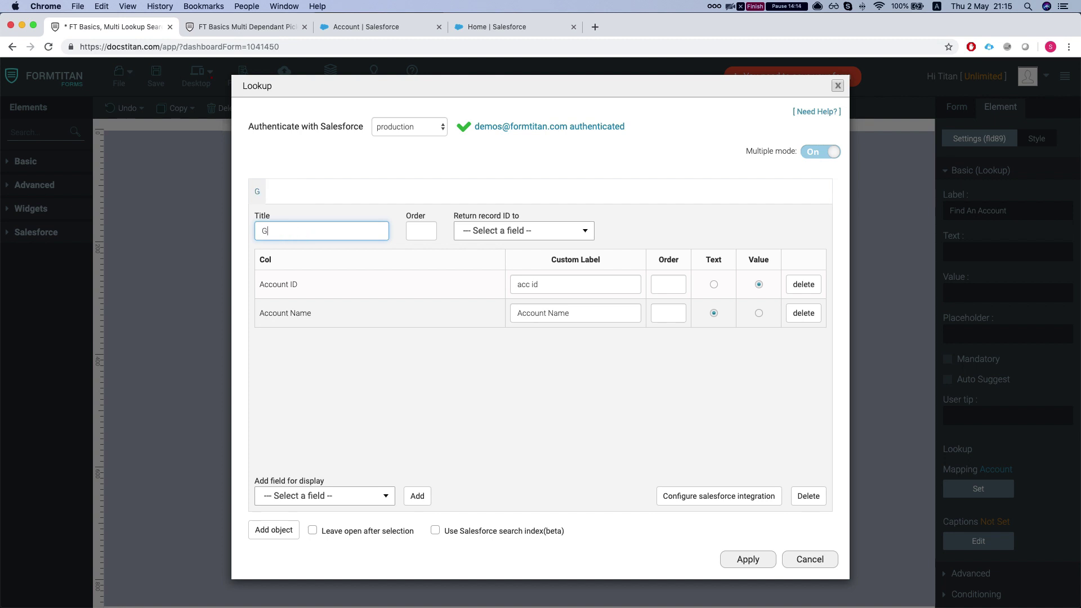
{"action": "key", "text": "BackSpace"}
{"action": "key", "text": "BackSpace"}
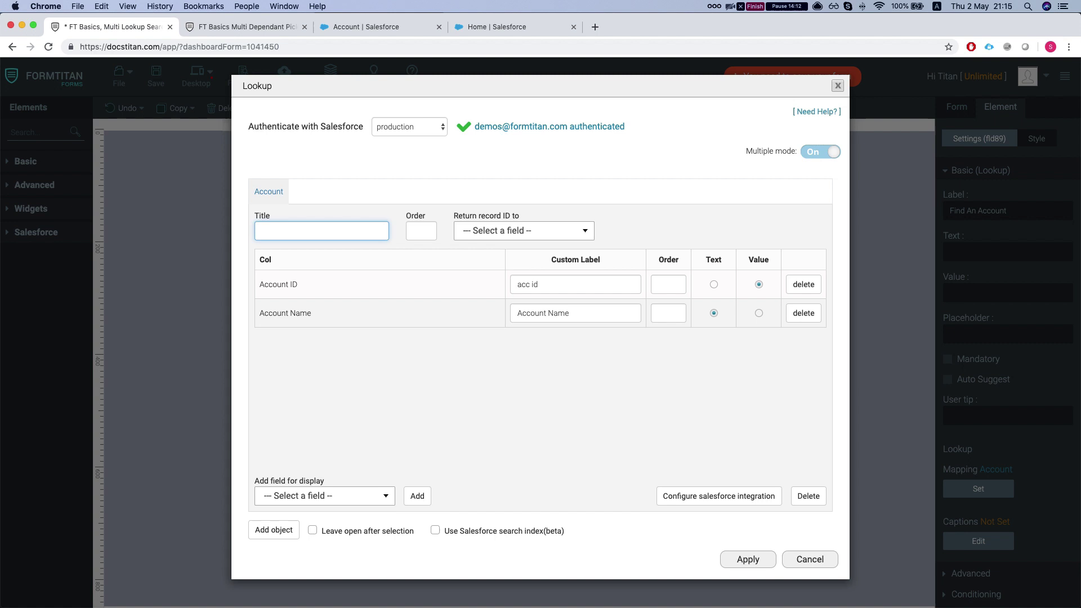
{"action": "left_click", "coordinate": [420, 232]}
{"action": "type", "text": "1"}
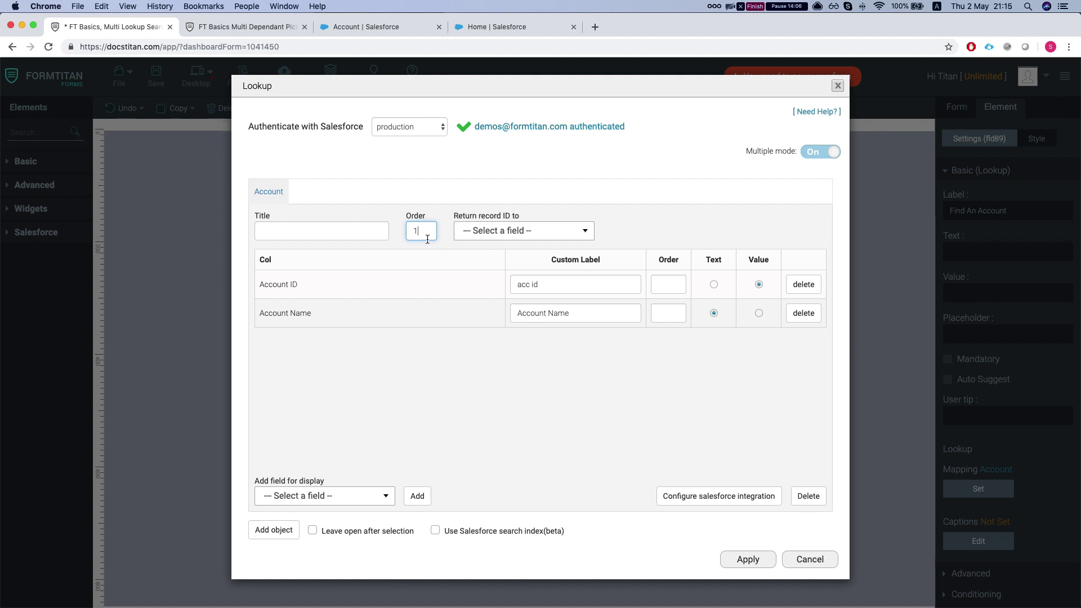
{"action": "key", "text": "BackSpace"}
{"action": "left_click", "coordinate": [491, 233]}
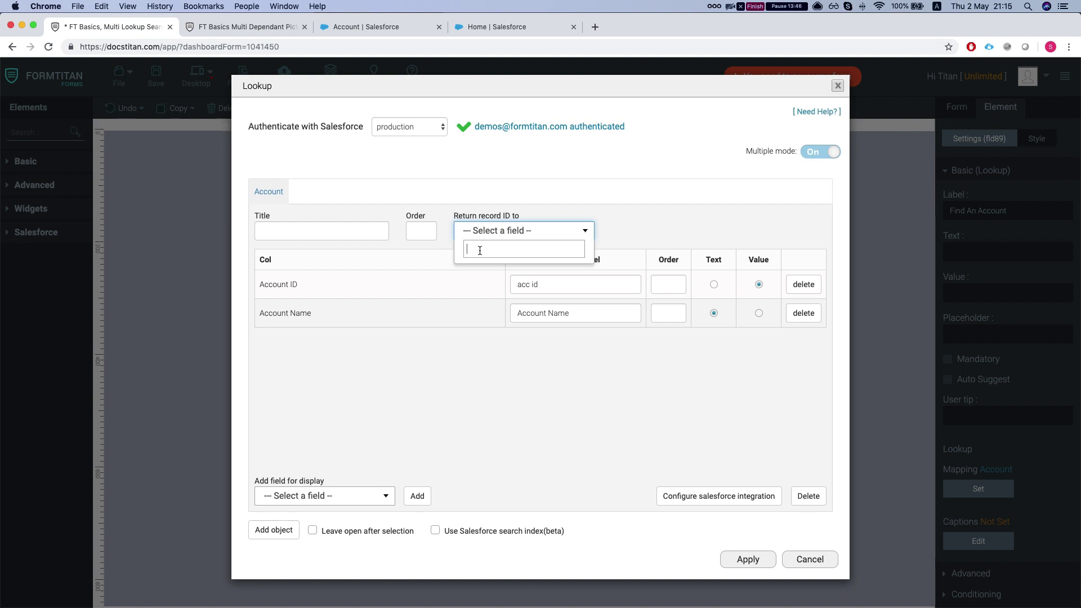
{"action": "left_click", "coordinate": [758, 284]}
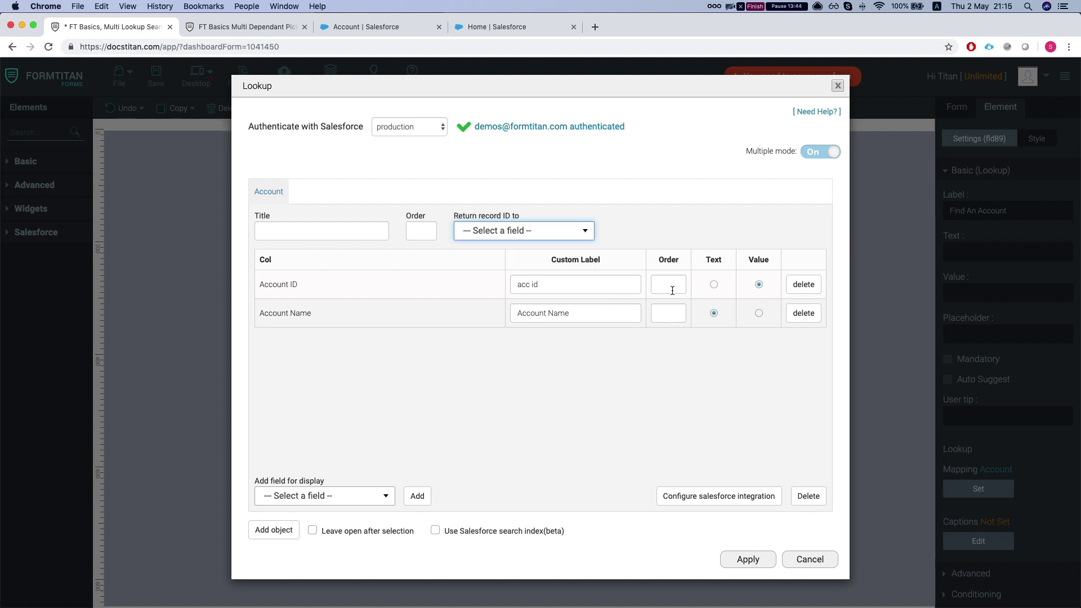
{"action": "left_click", "coordinate": [759, 313]}
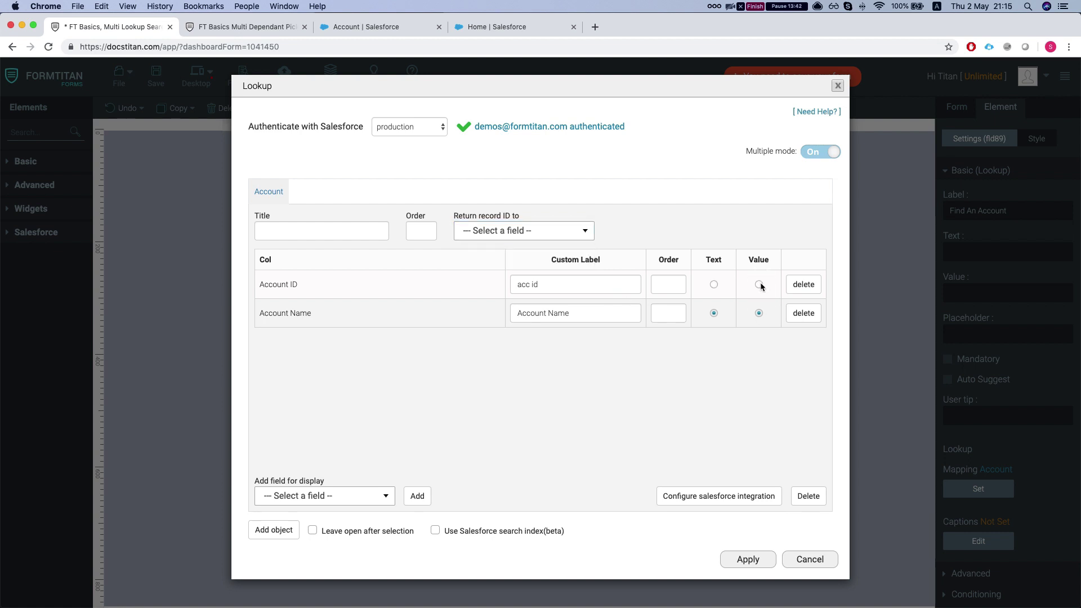
{"action": "left_click", "coordinate": [759, 284]}
{"action": "left_click", "coordinate": [494, 237]}
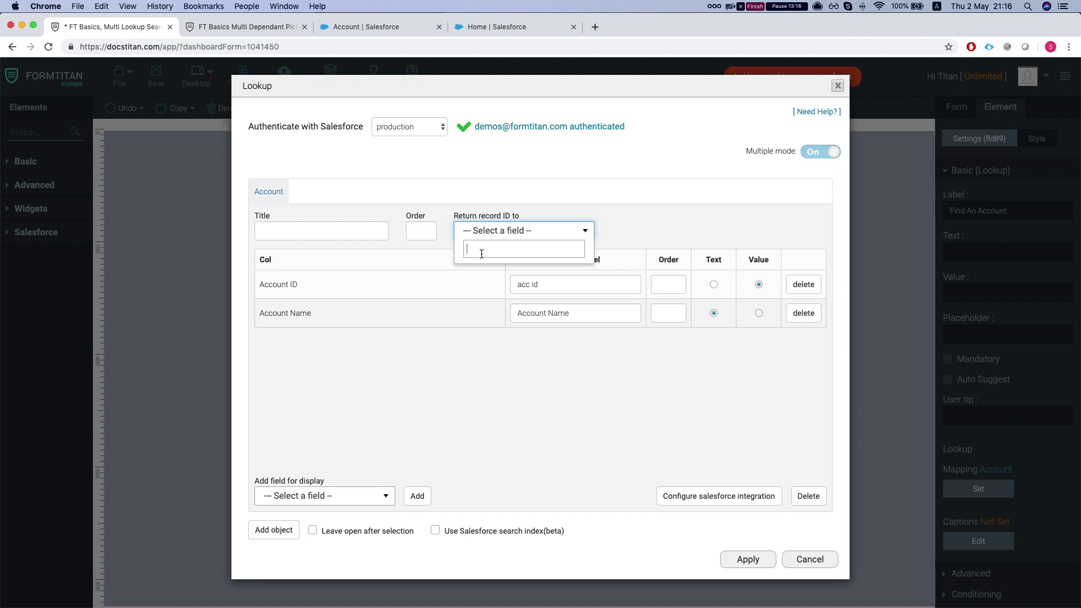
{"action": "left_click", "coordinate": [500, 418]}
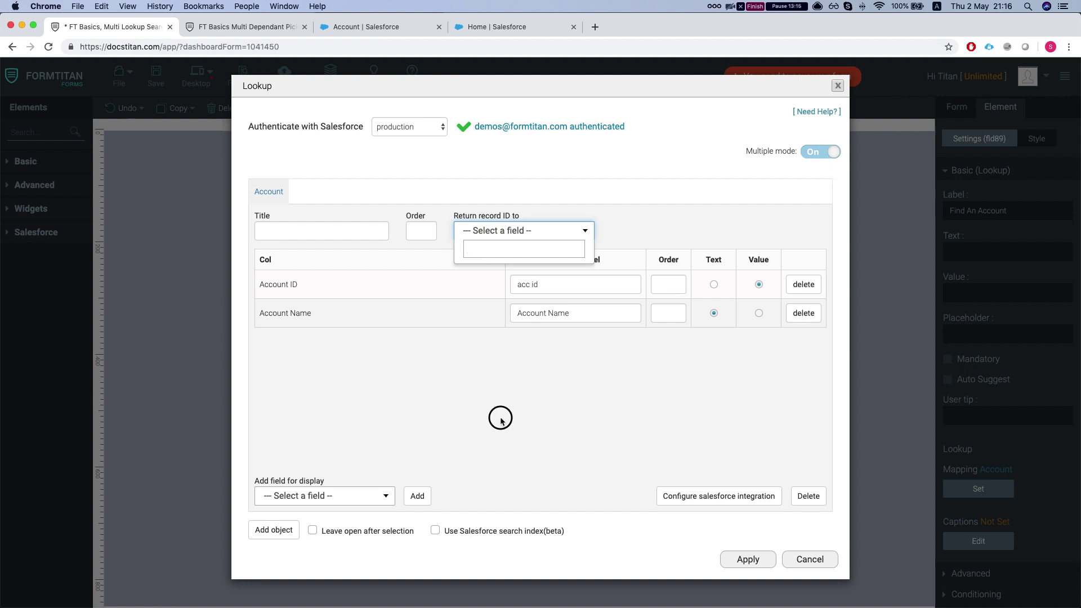
Apply the lookup mapping and add a hidden field named AccId below the lookup
{"action": "left_click", "coordinate": [751, 562]}
{"action": "left_click", "coordinate": [333, 411]}
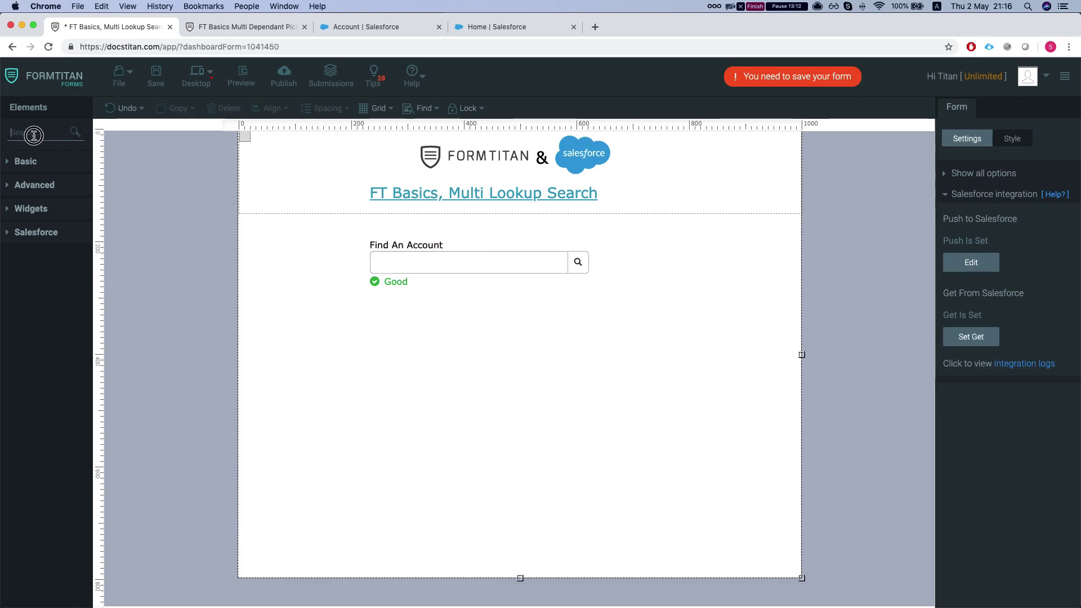
{"action": "type", "text": "hi"}
{"action": "left_click_drag", "start_coordinate": [56, 181], "coordinate": [311, 314]}
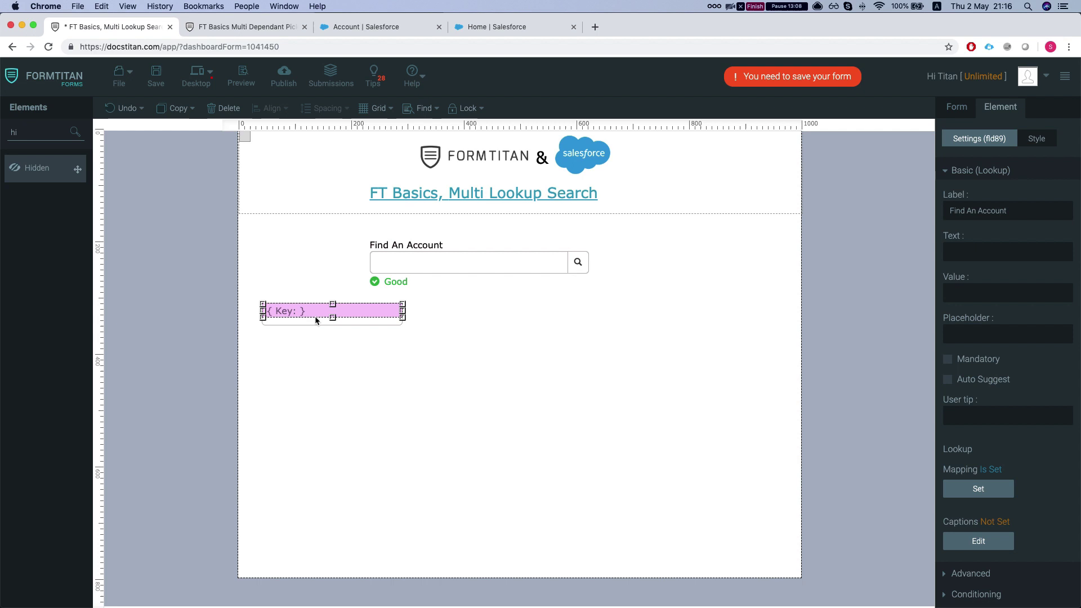
{"action": "double_click", "coordinate": [1016, 218]}
{"action": "type", "text": "AccI"}
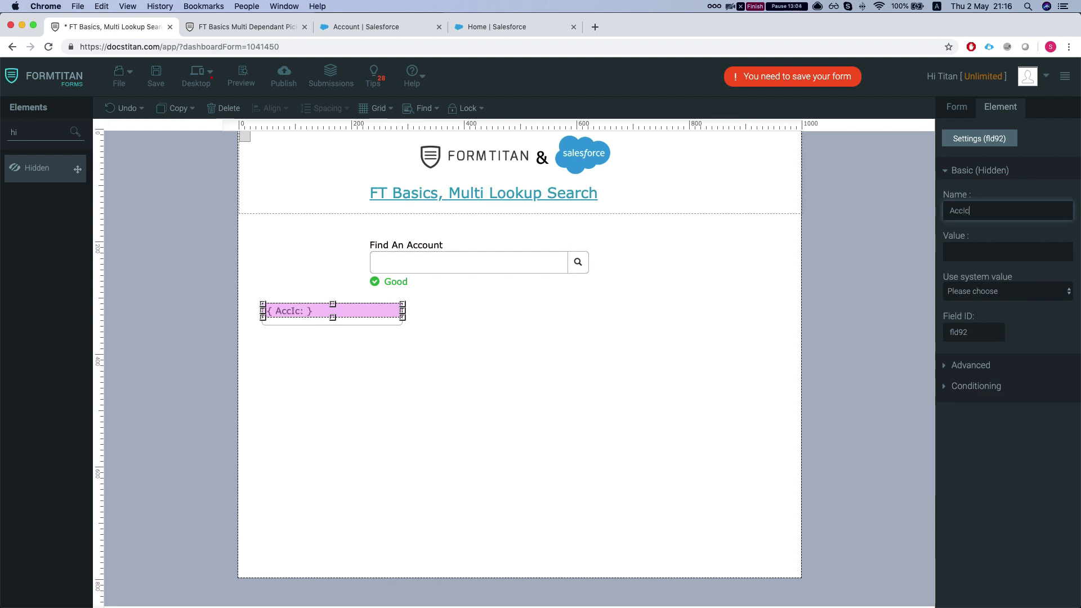
{"action": "type", "text": "d"}
{"action": "type", "text": "FT Basics, Multi Lookup Search"}
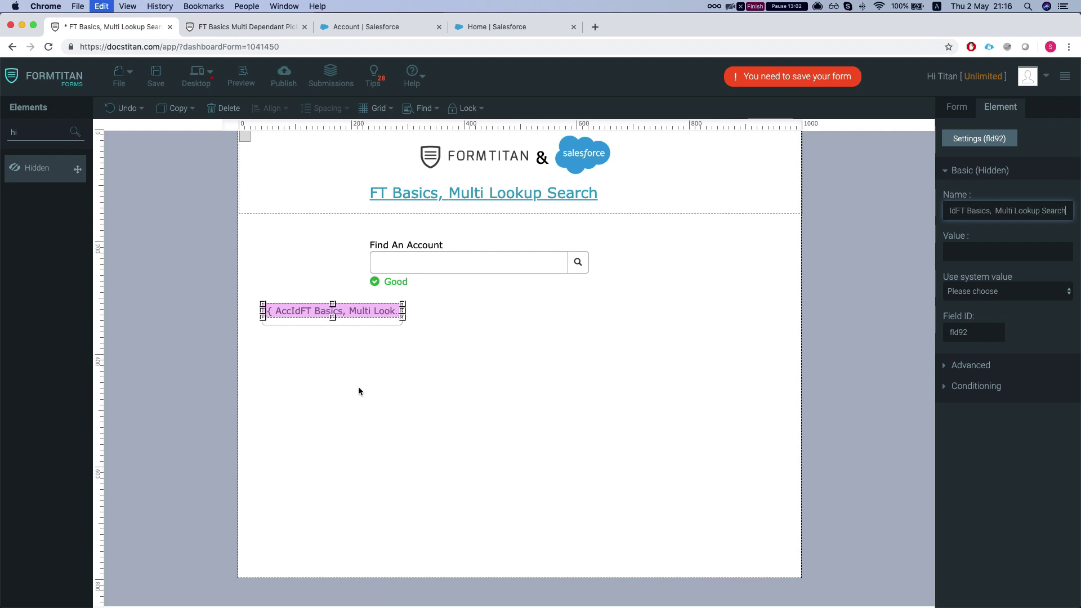
{"action": "key", "text": "super+z"}
Duplicate the AccId hidden field beneath it and rename the copy ContactId
{"action": "left_click", "coordinate": [317, 311]}
{"action": "left_click", "coordinate": [306, 366]}
{"action": "left_click", "coordinate": [320, 312]}
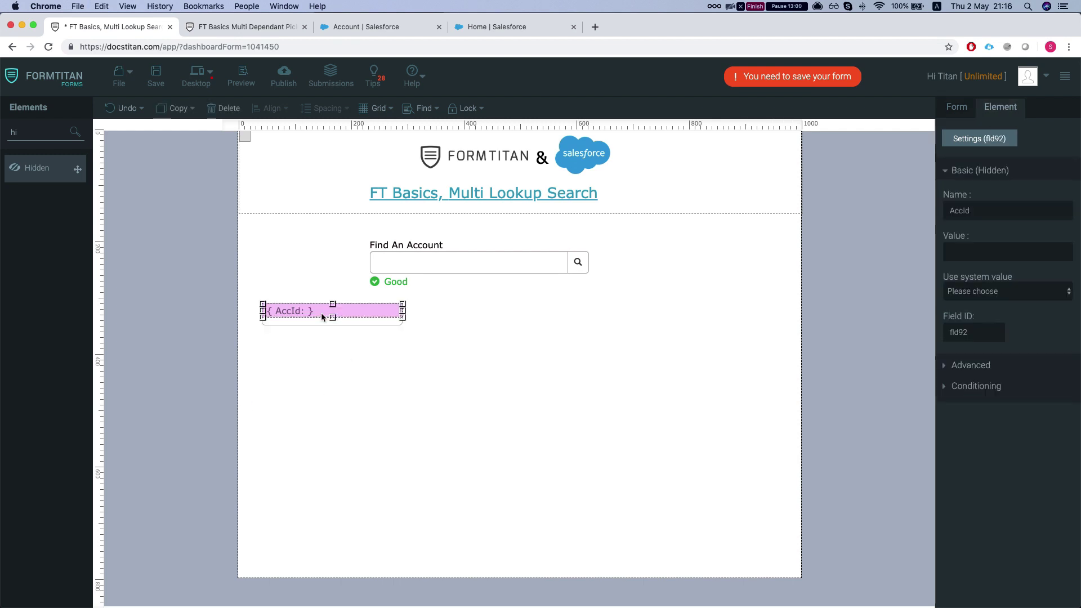
{"action": "left_click_drag", "start_coordinate": [321, 312], "coordinate": [306, 349]}
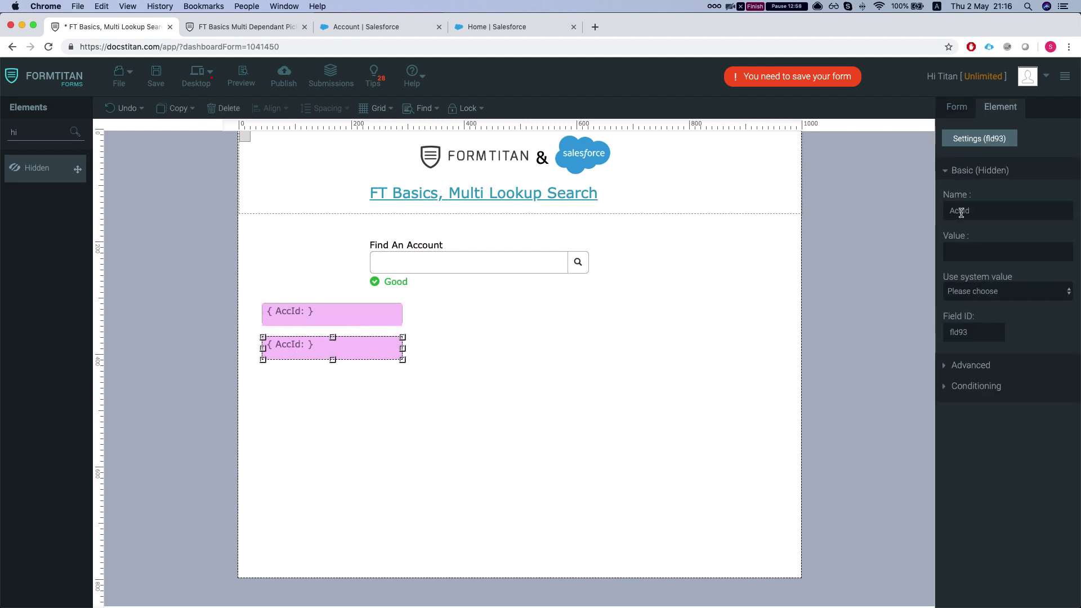
{"action": "double_click", "coordinate": [961, 211]}
{"action": "type", "text": "ContactId"}
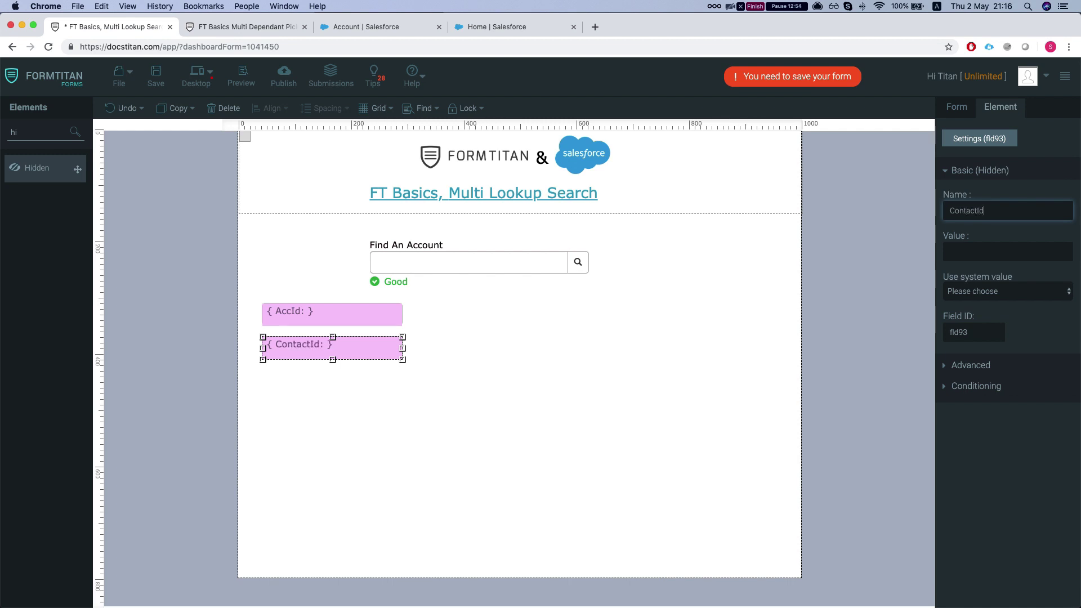
Reopen the lookup mapping and return the Account record ID to AccId
{"action": "left_click", "coordinate": [559, 328]}
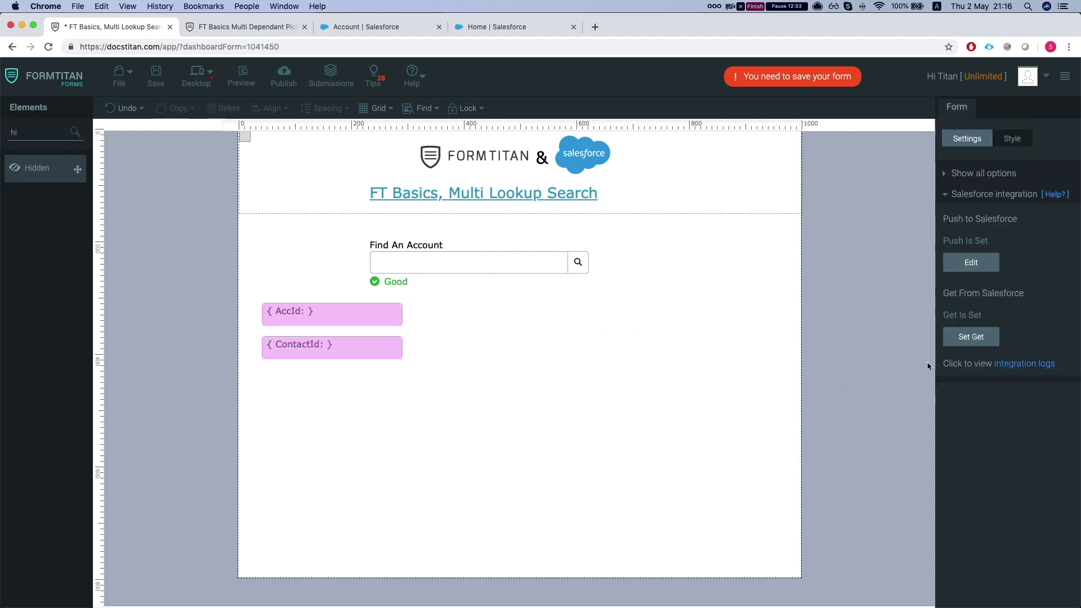
{"action": "left_click", "coordinate": [521, 261]}
{"action": "scroll", "coordinate": [1005, 518], "scroll_direction": "down", "scroll_amount": 1}
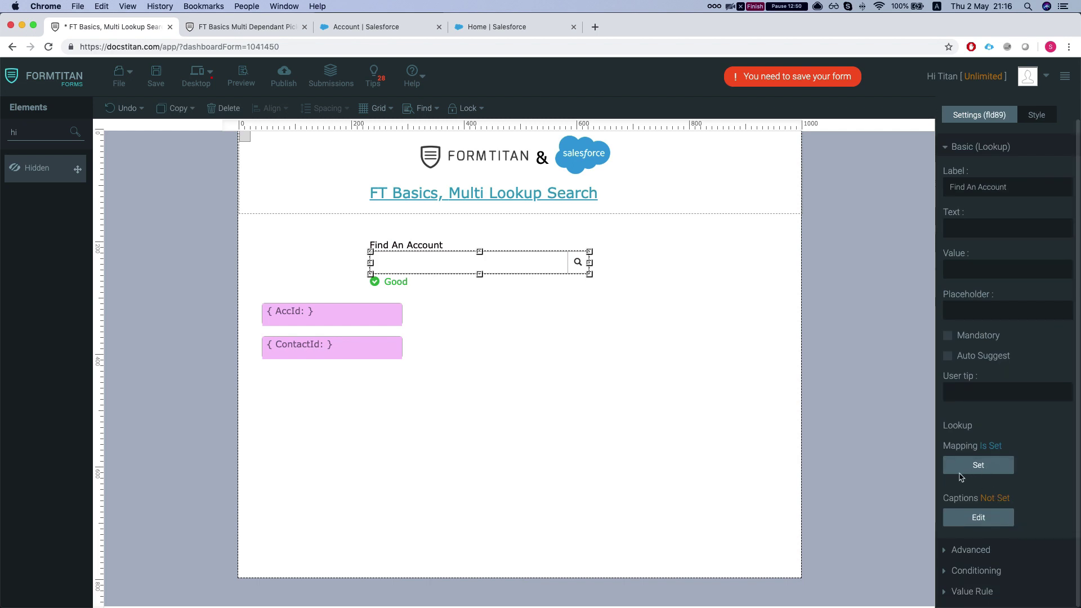
{"action": "left_click", "coordinate": [979, 466]}
{"action": "left_click", "coordinate": [490, 232]}
{"action": "left_click", "coordinate": [475, 269]}
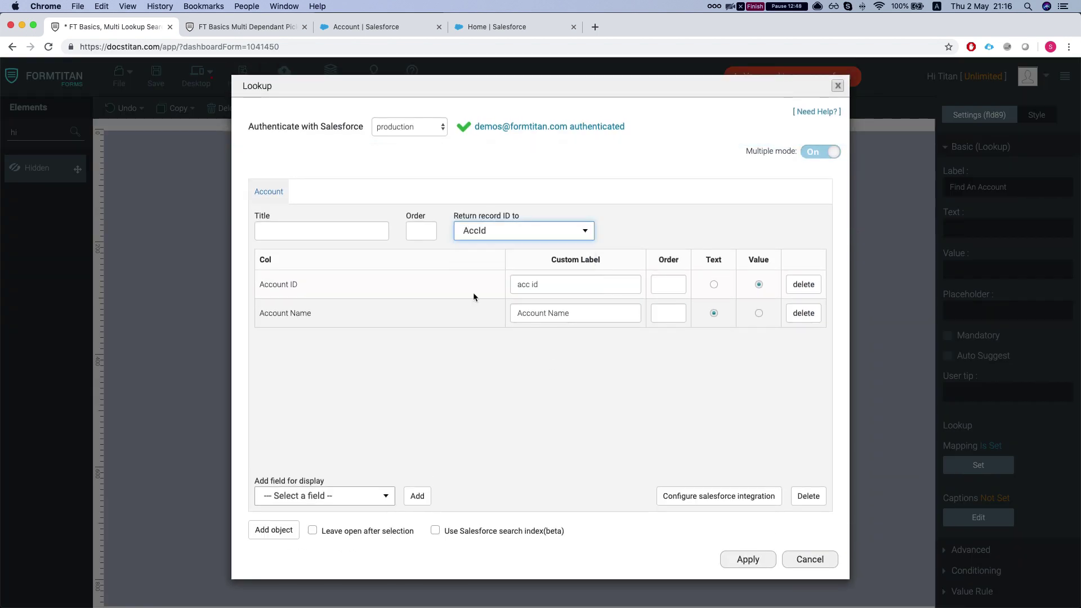
Add Contact as a second lookup object, returning its record ID to ContactId
{"action": "left_click", "coordinate": [285, 534]}
{"action": "left_click", "coordinate": [377, 155]}
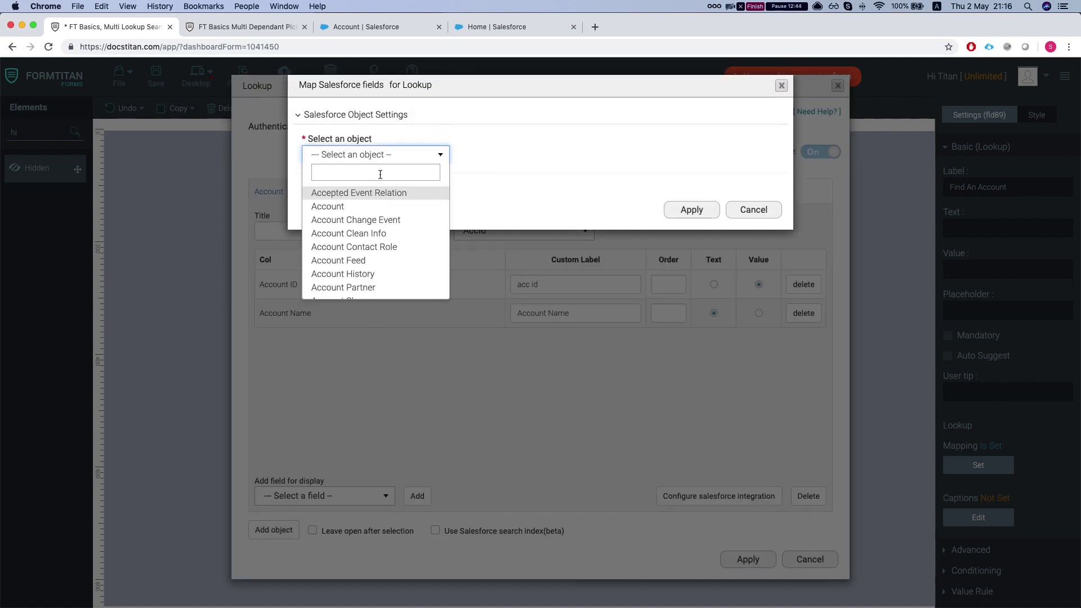
{"action": "type", "text": "contact"}
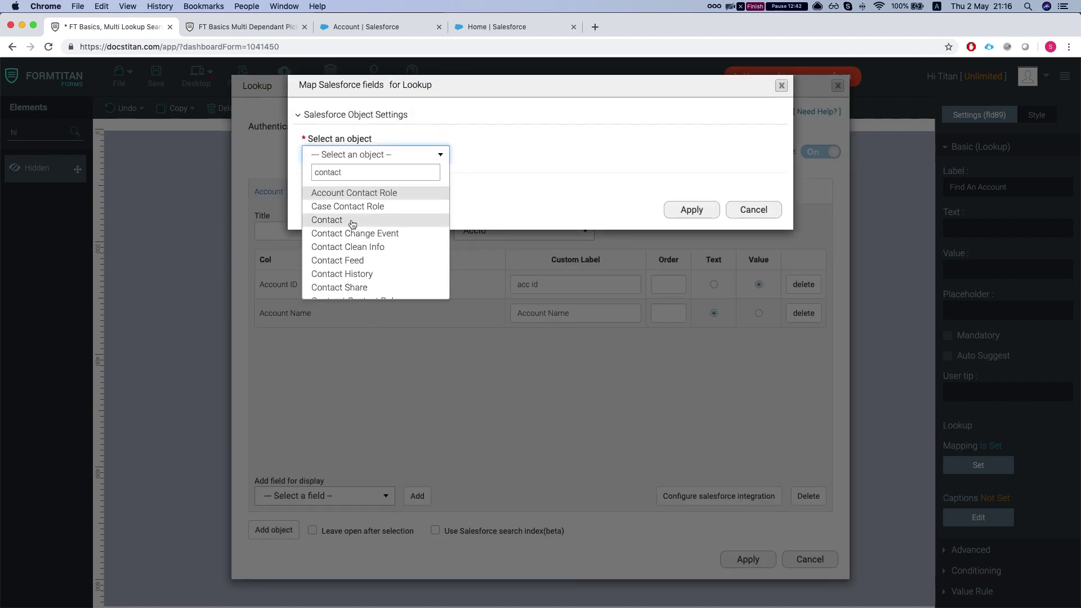
{"action": "left_click", "coordinate": [349, 220]}
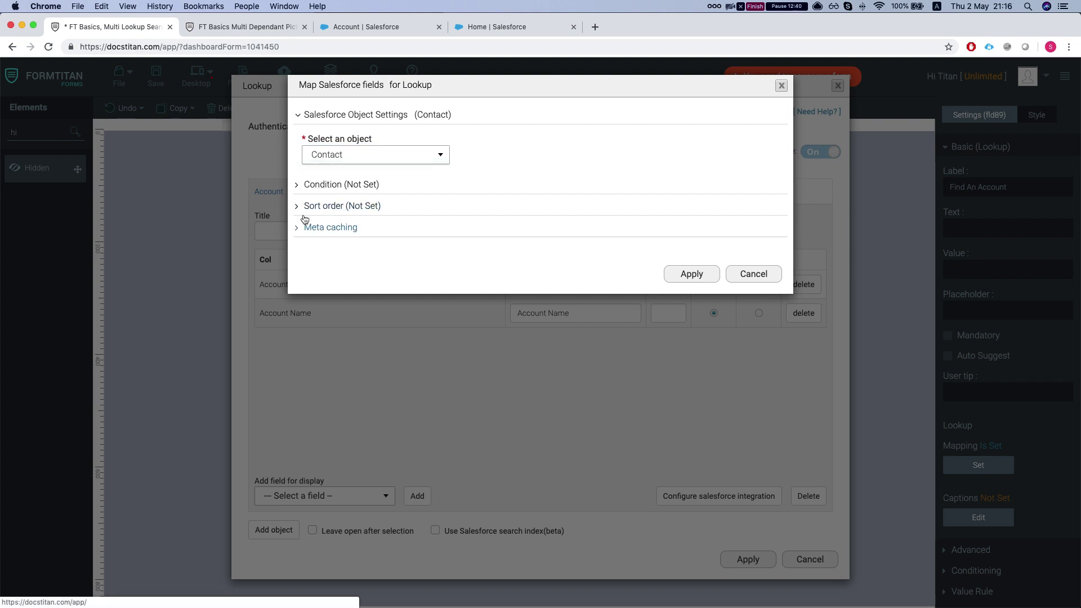
{"action": "left_click", "coordinate": [690, 273]}
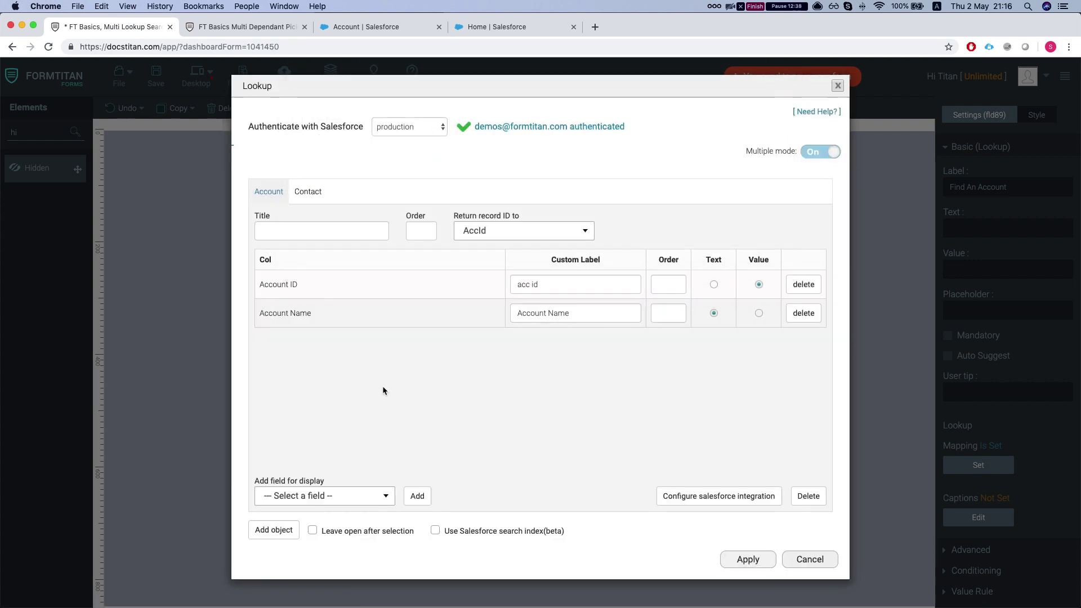
{"action": "left_click", "coordinate": [307, 188]}
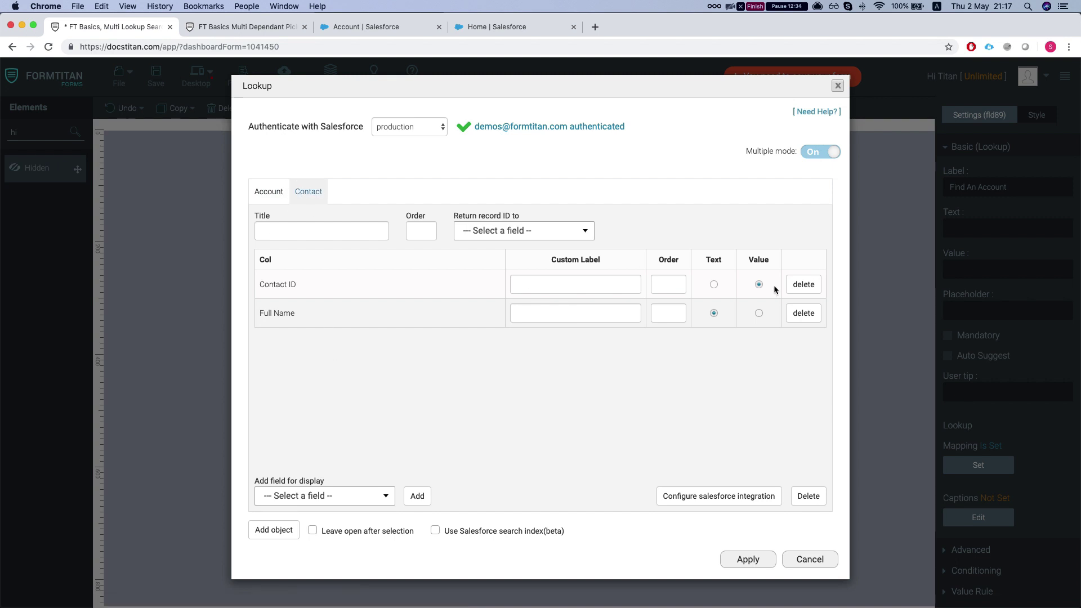
{"action": "left_click", "coordinate": [579, 235]}
{"action": "left_click", "coordinate": [483, 284]}
Apply the two-object mapping, publish the form, and search the live lookup for 'ge'
{"action": "left_click", "coordinate": [736, 557]}
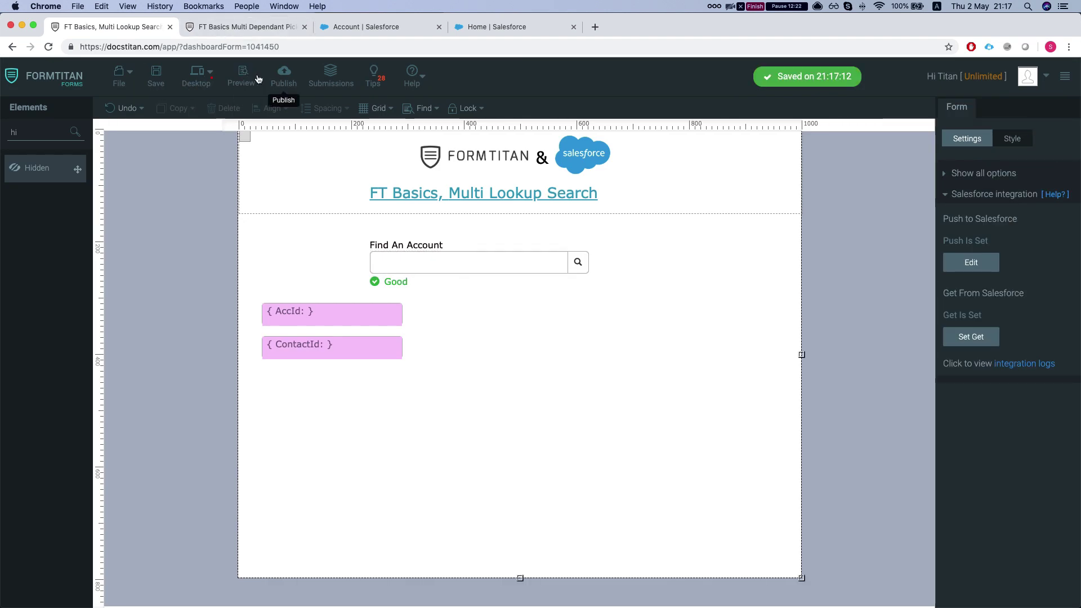
{"action": "left_click", "coordinate": [283, 76]}
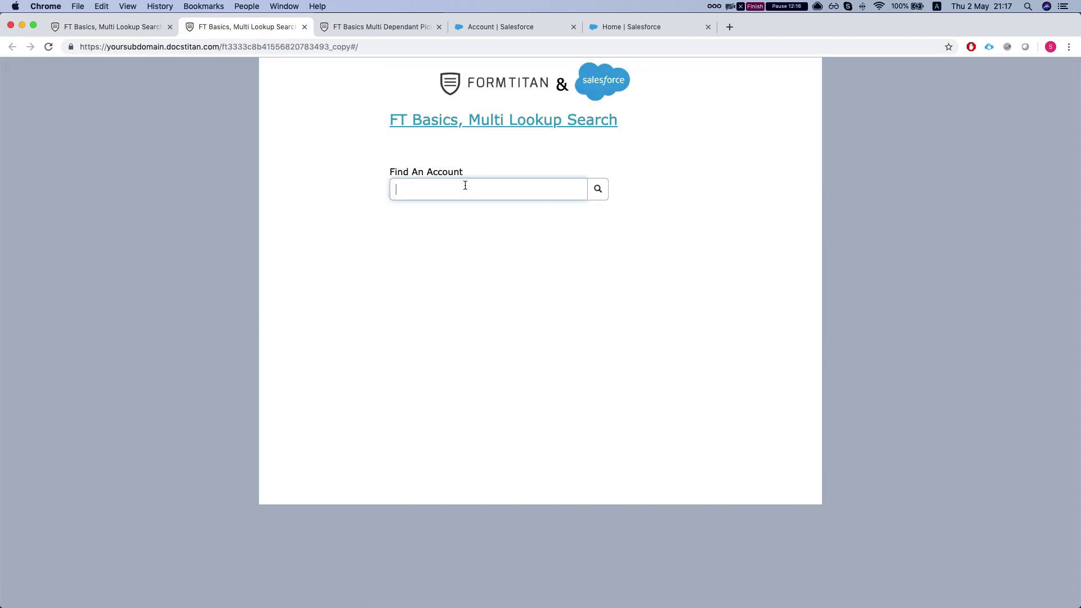
{"action": "type", "text": "gene"}
{"action": "left_click", "coordinate": [597, 189]}
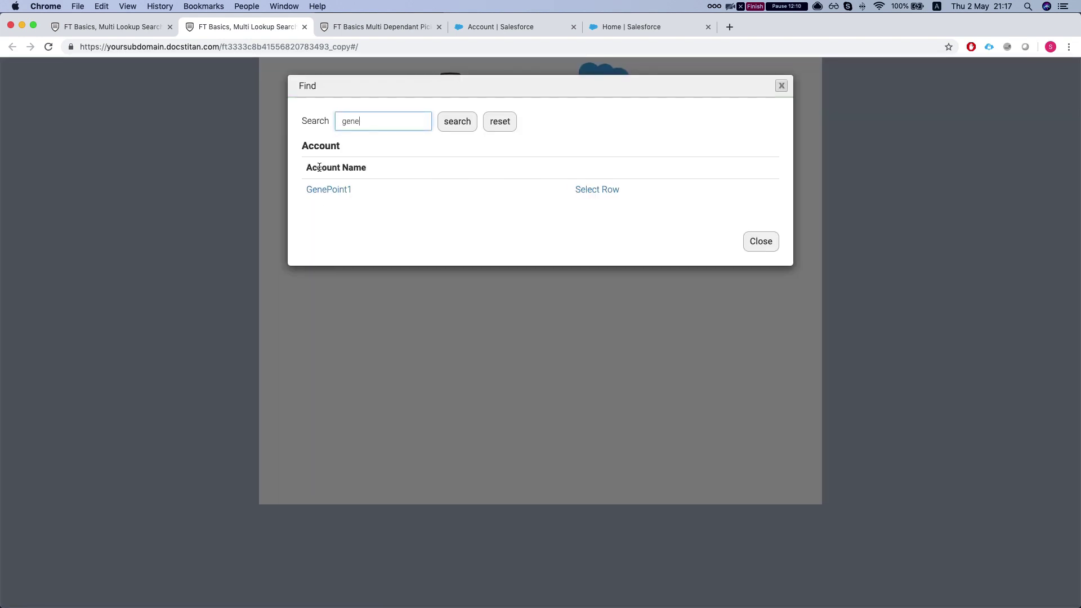
Review the GenePoint1 result under Account and clear the search term
{"action": "left_click_drag", "start_coordinate": [319, 167], "coordinate": [366, 167]}
{"action": "left_click_drag", "start_coordinate": [296, 147], "coordinate": [355, 145]}
{"action": "double_click", "coordinate": [374, 115]}
{"action": "key", "text": "BackSpace"}
In Salesforce, go from Setup Home to the Contacts list in the Marketing app
{"action": "left_click", "coordinate": [483, 27]}
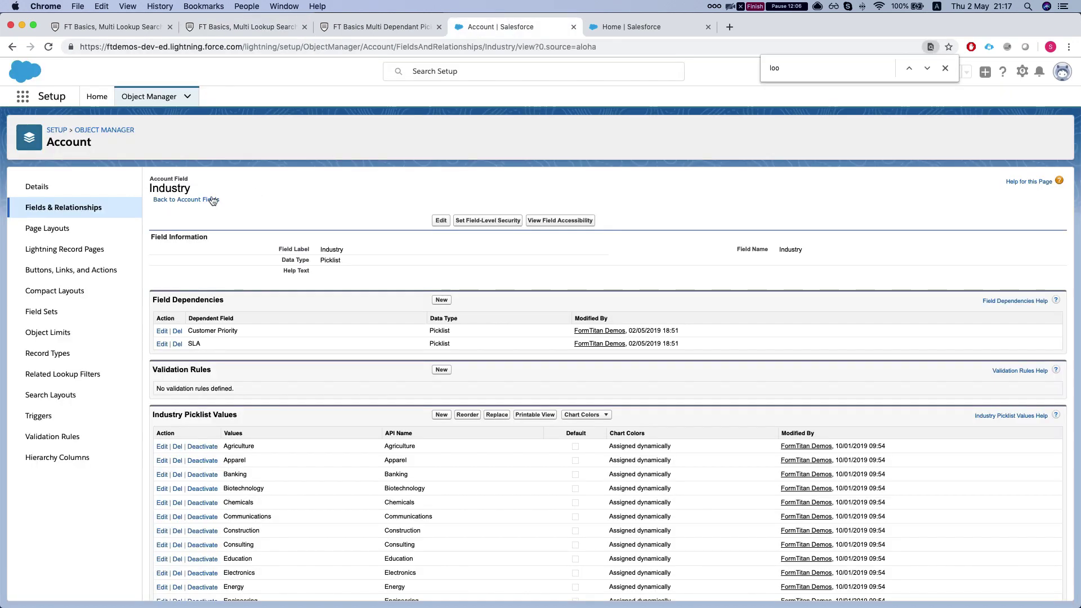
{"action": "left_click", "coordinate": [95, 100]}
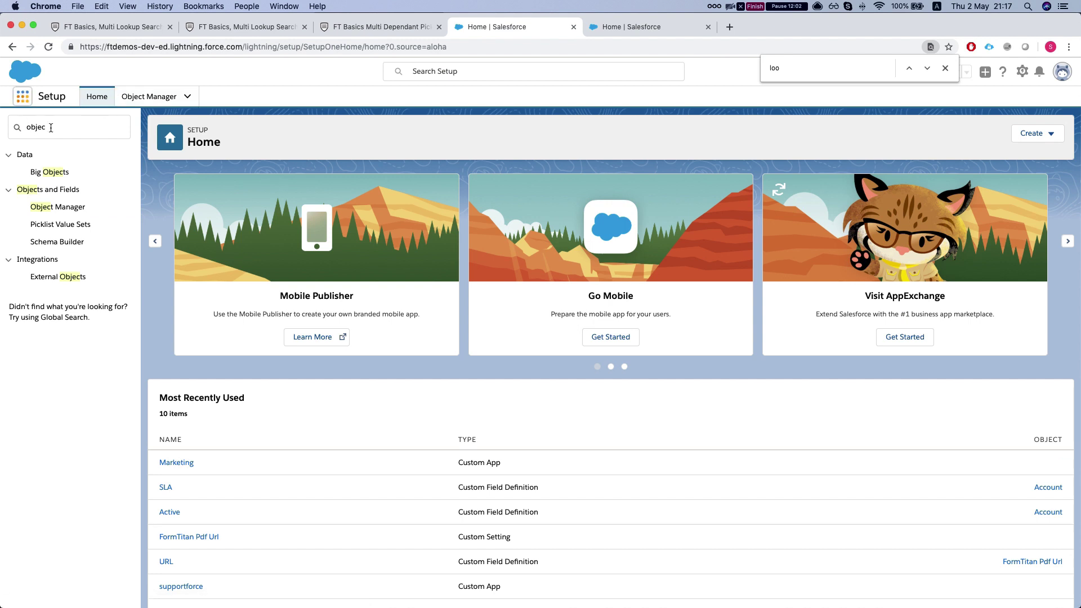
{"action": "left_click", "coordinate": [22, 96]}
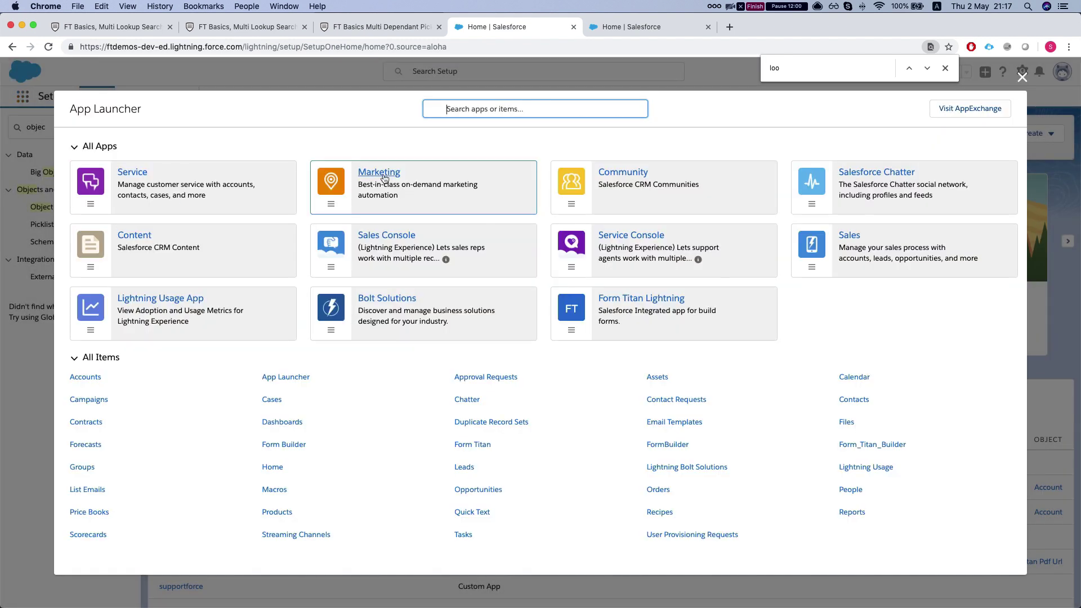
{"action": "left_click", "coordinate": [152, 174]}
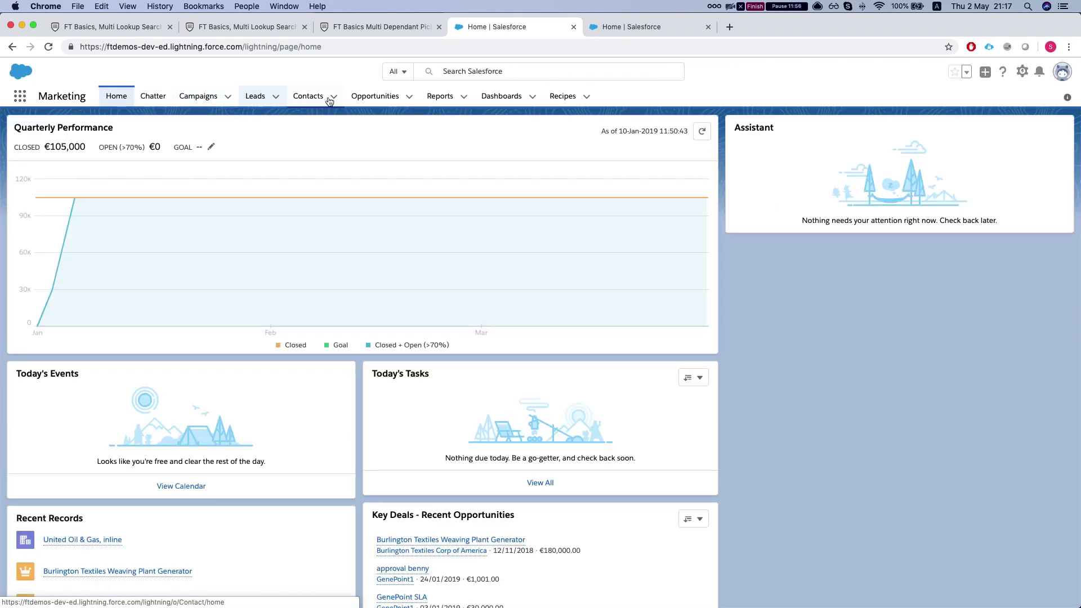
{"action": "left_click", "coordinate": [327, 101]}
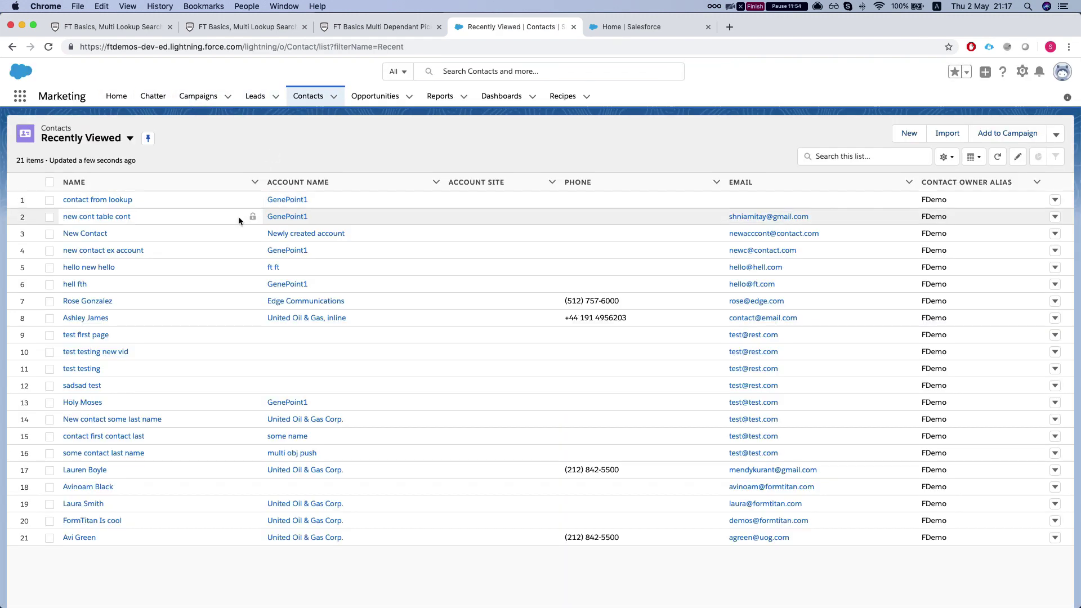
Create a new contact with last name 'Gene' and save it
{"action": "left_click", "coordinate": [907, 133]}
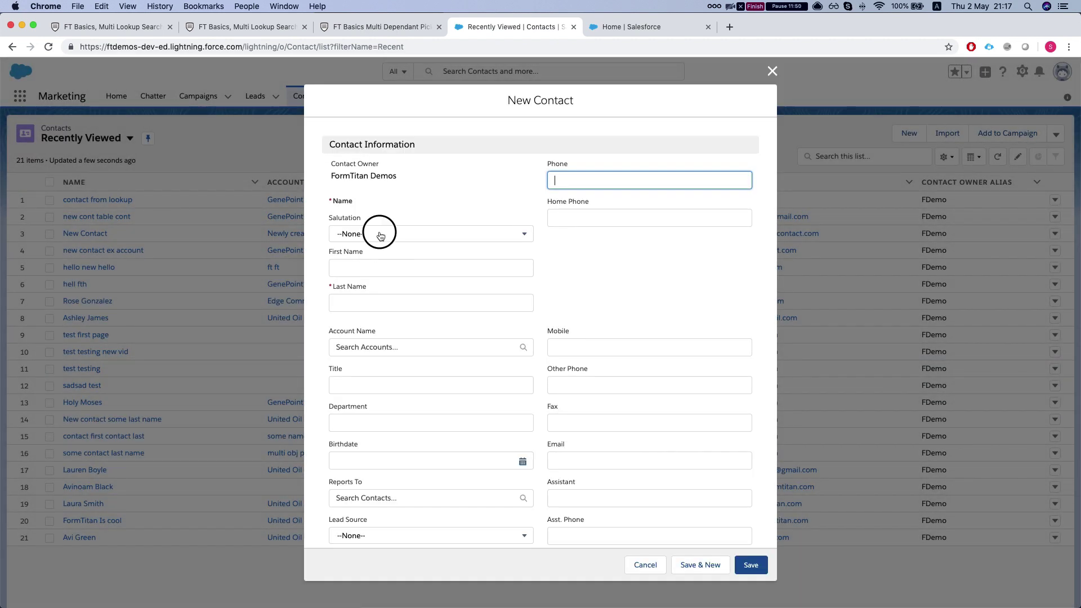
{"action": "left_click", "coordinate": [379, 235]}
{"action": "left_click", "coordinate": [371, 268]}
{"action": "key", "text": "Escape"}
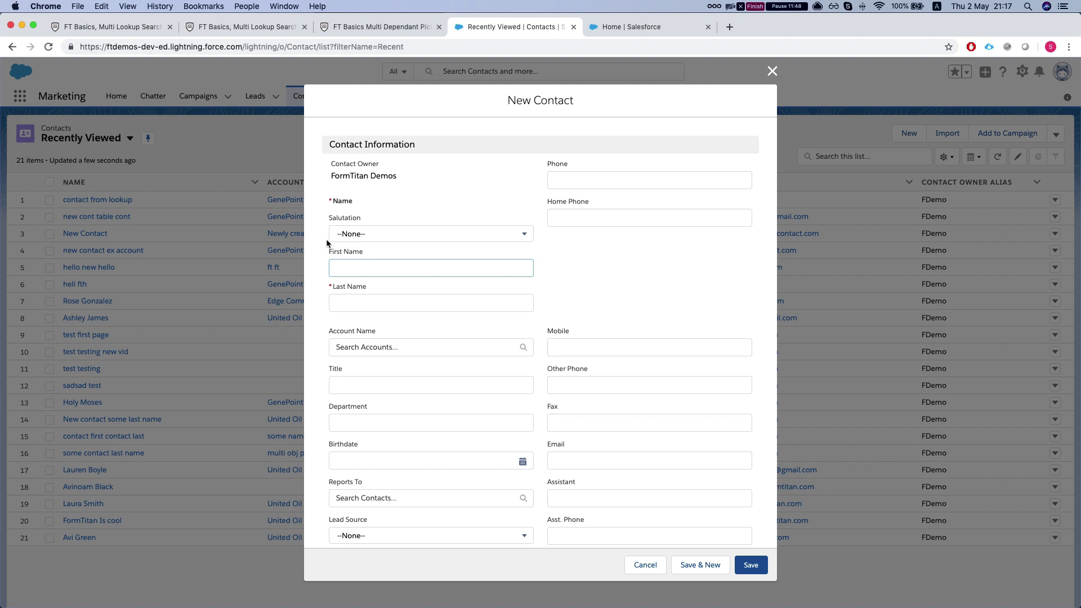
{"action": "left_click", "coordinate": [343, 300]}
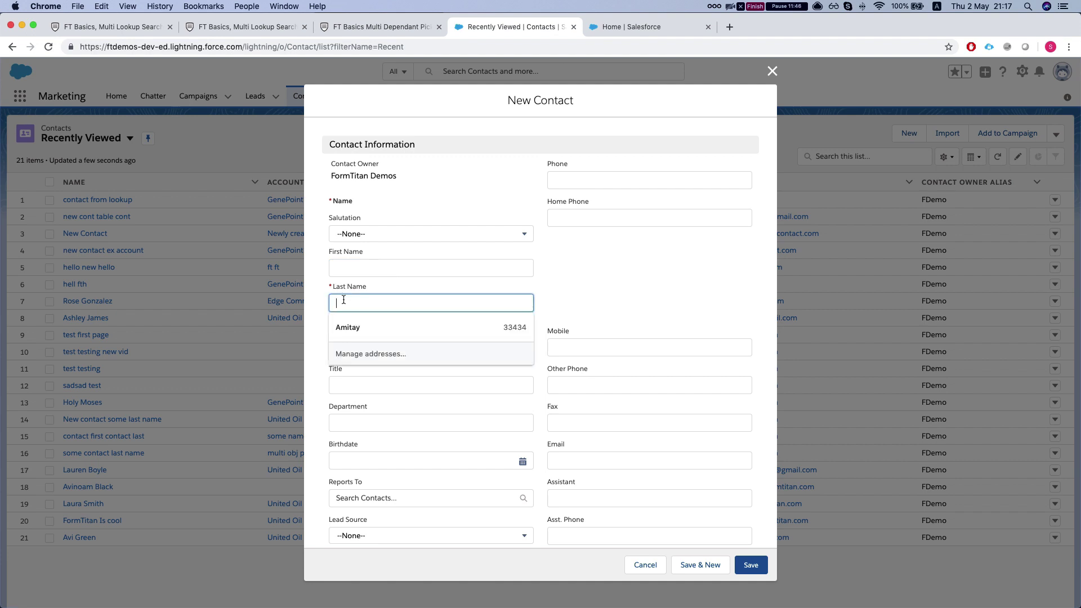
{"action": "type", "text": "Gene"}
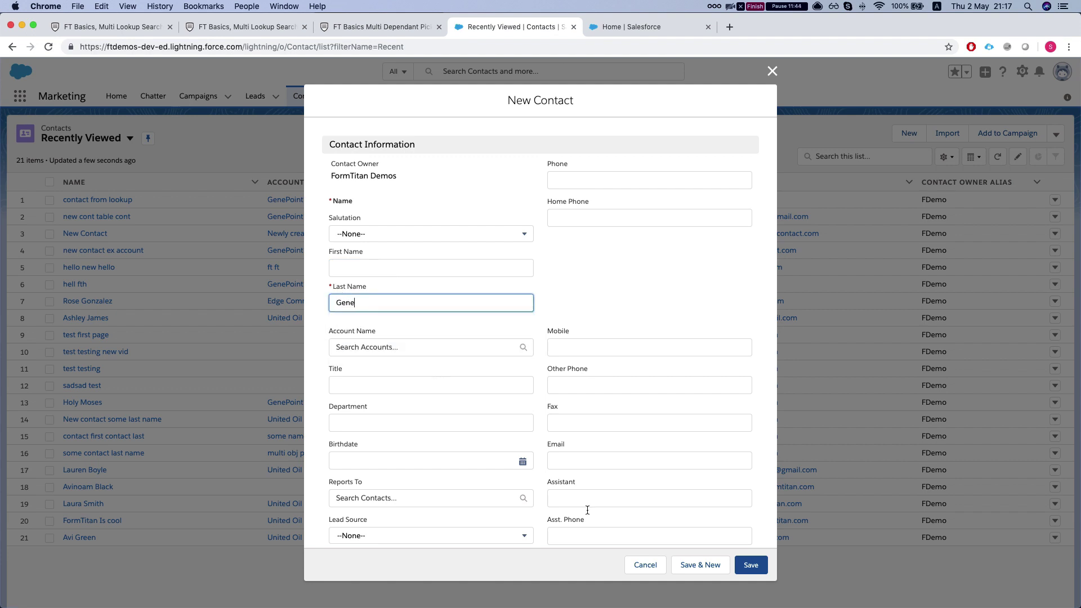
{"action": "left_click", "coordinate": [751, 565]}
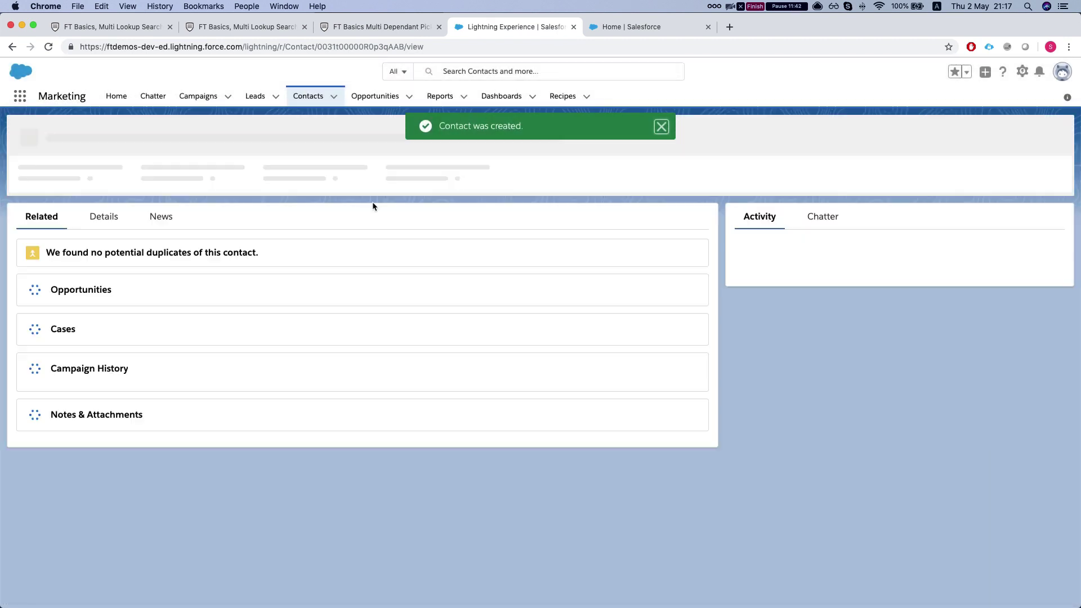
Close the Publish dialog, review the lookup's Contact search settings, and reapply the mapping
{"action": "left_click", "coordinate": [152, 27]}
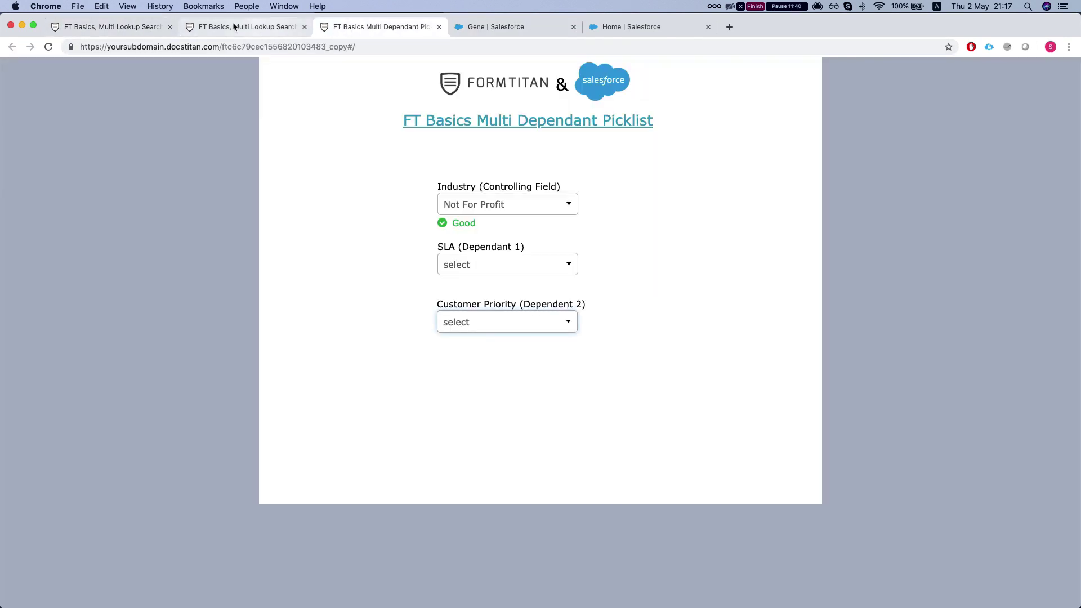
{"action": "left_click", "coordinate": [150, 27]}
{"action": "left_click", "coordinate": [752, 493]}
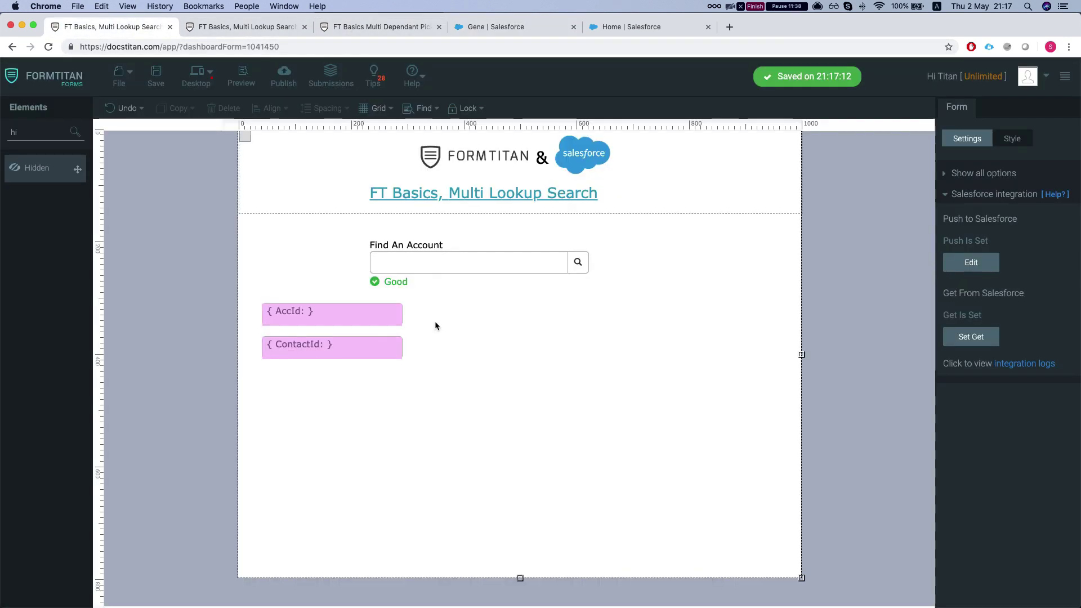
{"action": "left_click", "coordinate": [430, 254]}
{"action": "left_click", "coordinate": [985, 493]}
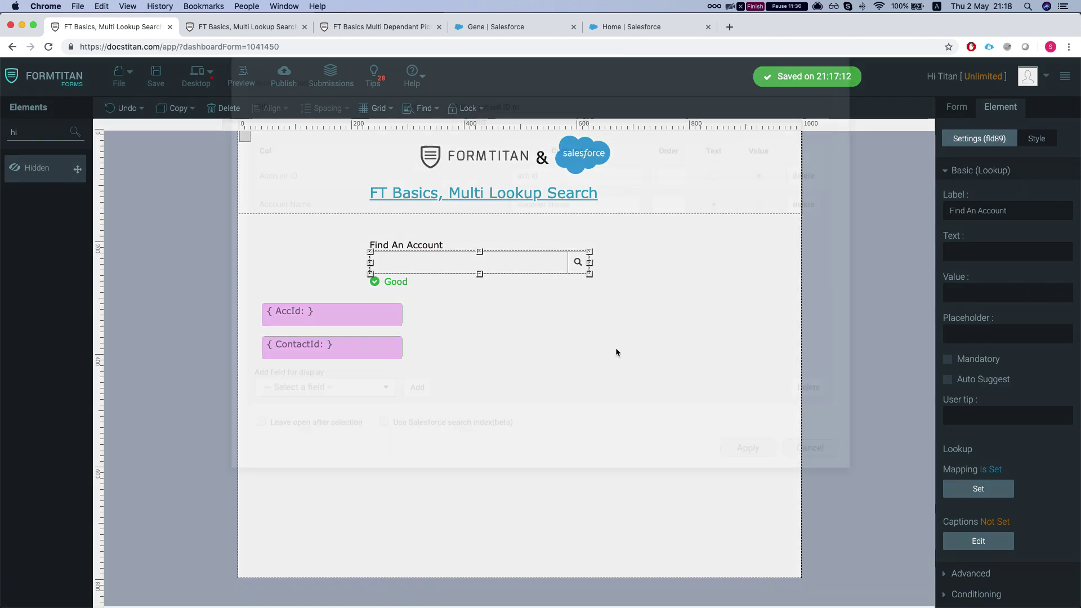
{"action": "left_click", "coordinate": [308, 191]}
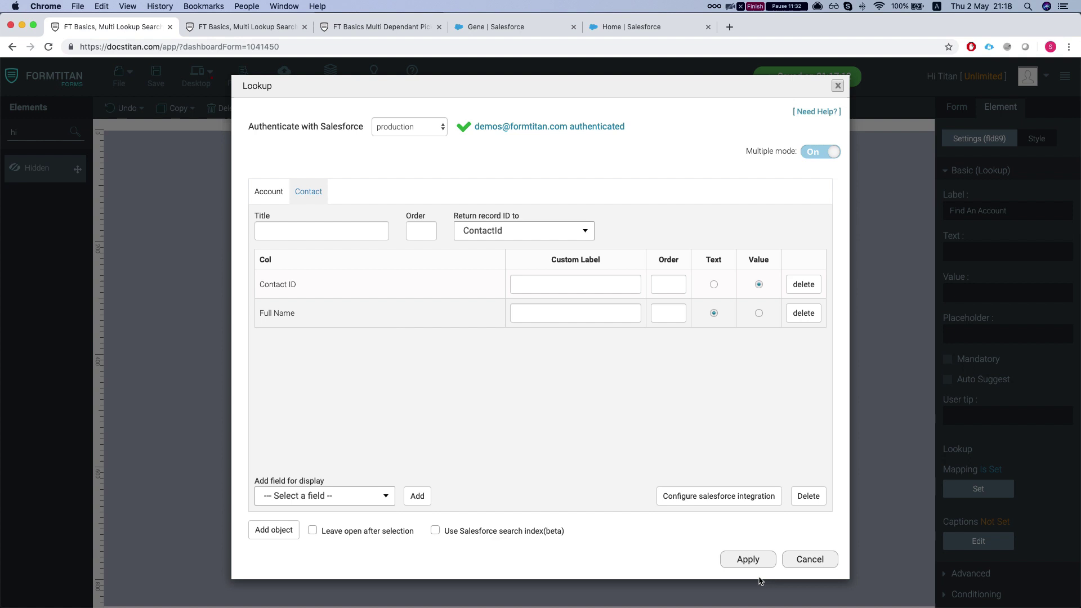
{"action": "left_click", "coordinate": [747, 559]}
{"action": "left_click", "coordinate": [562, 423]}
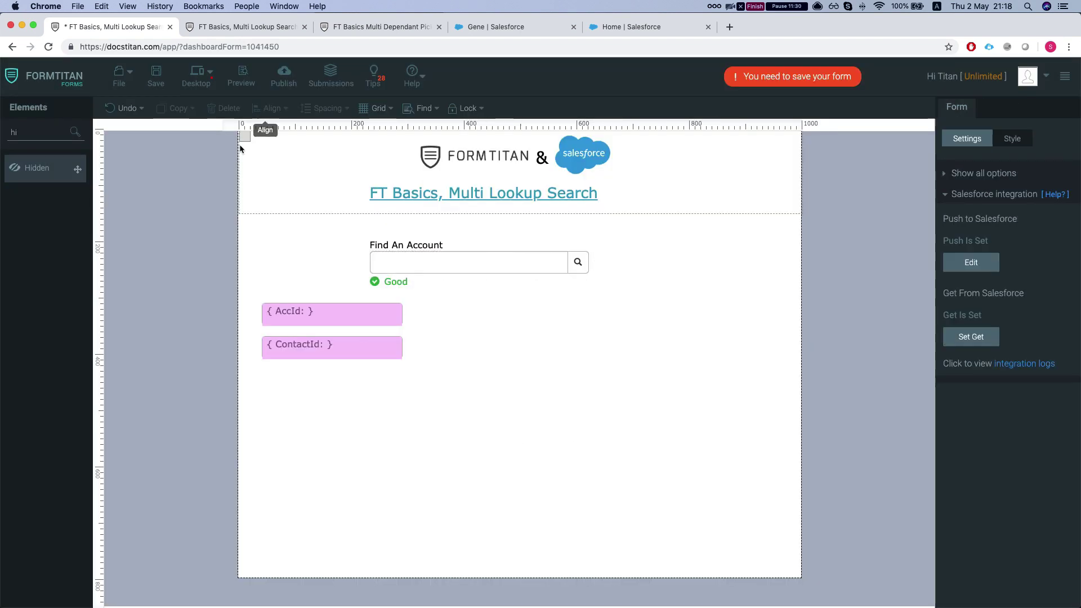
On the reloaded live form, search 'gene' and select the Gene contact in Find An Account
{"action": "left_click", "coordinate": [203, 26]}
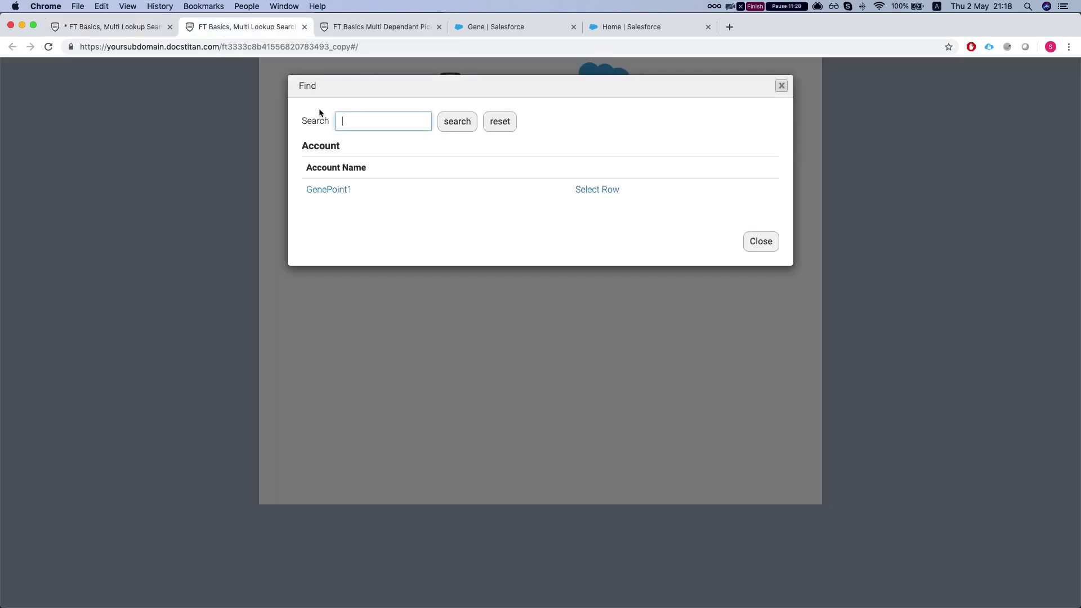
{"action": "left_click", "coordinate": [773, 252]}
{"action": "key", "text": "super+r"}
{"action": "left_click", "coordinate": [605, 194]}
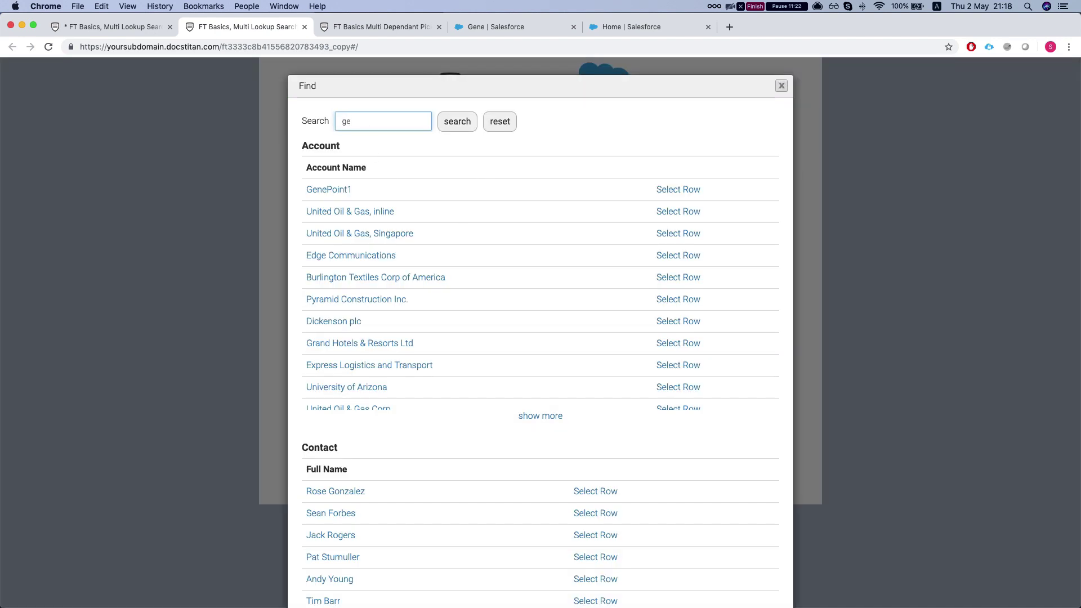
{"action": "left_click", "coordinate": [457, 122]}
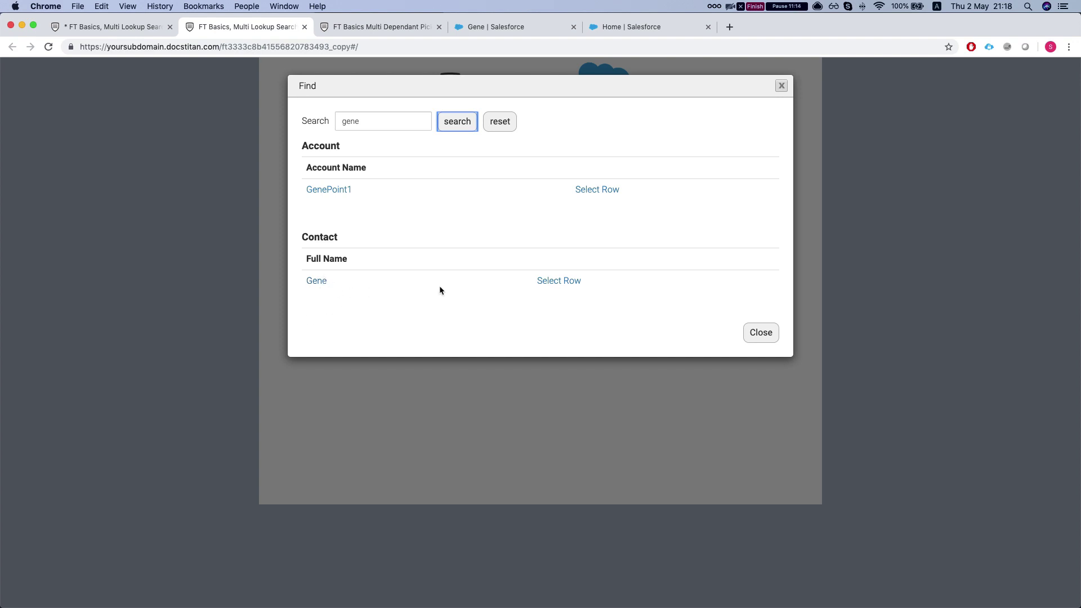
{"action": "left_click", "coordinate": [317, 281]}
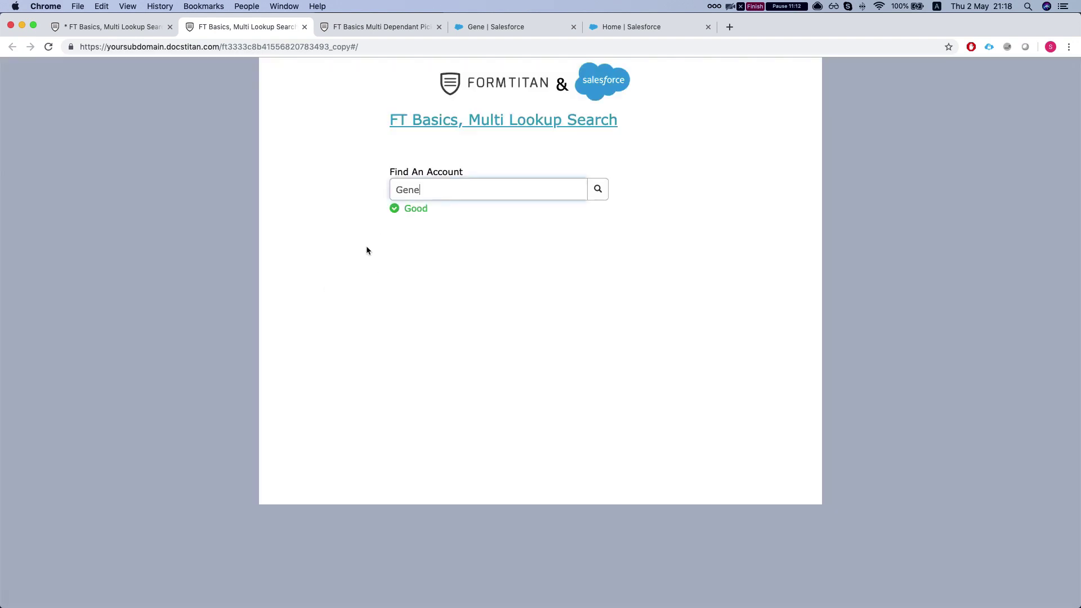
Inspect the form's get-from-Salesforce settings, closing them without changes
{"action": "left_click", "coordinate": [111, 30]}
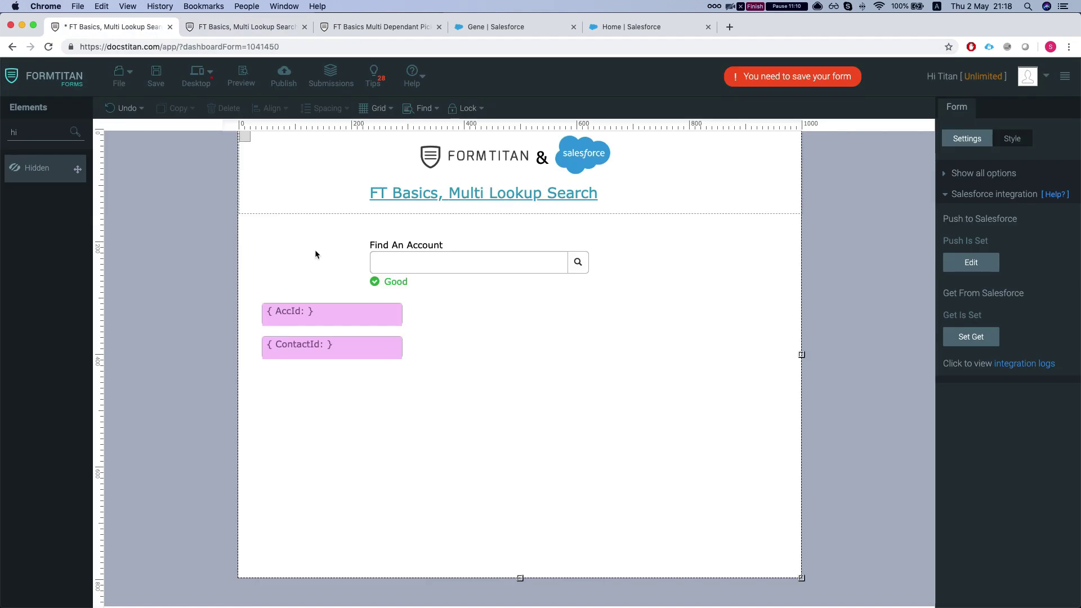
{"action": "left_click", "coordinate": [980, 181]}
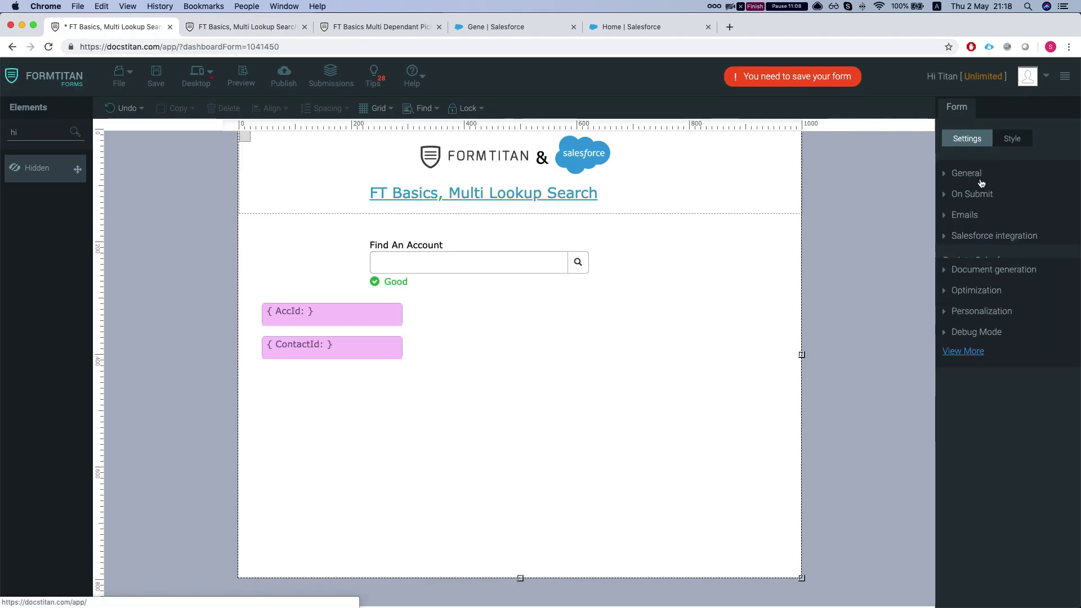
{"action": "left_click", "coordinate": [975, 239]}
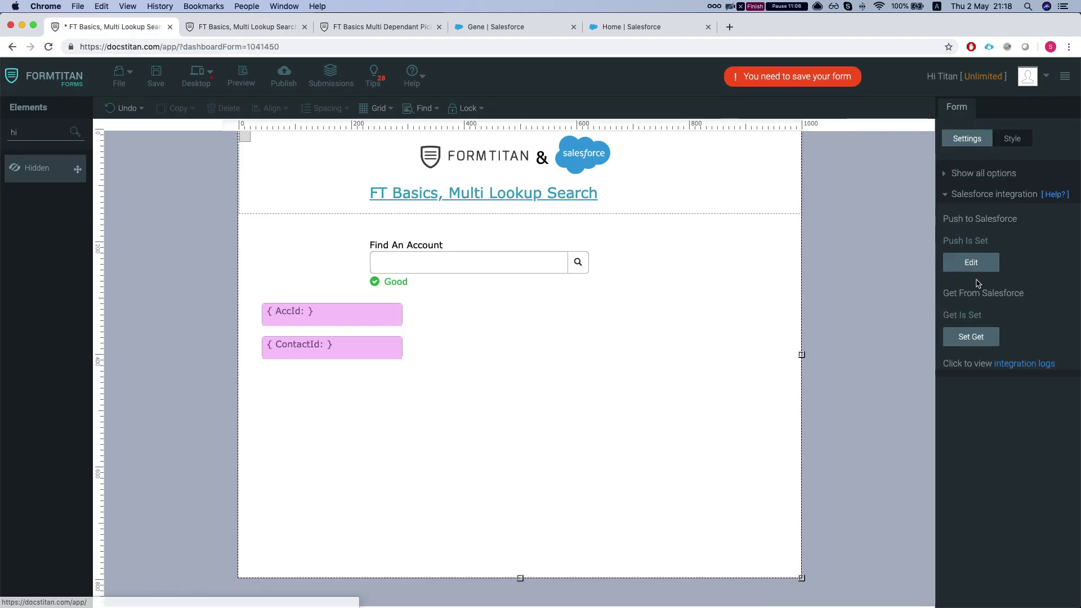
{"action": "left_click", "coordinate": [970, 337]}
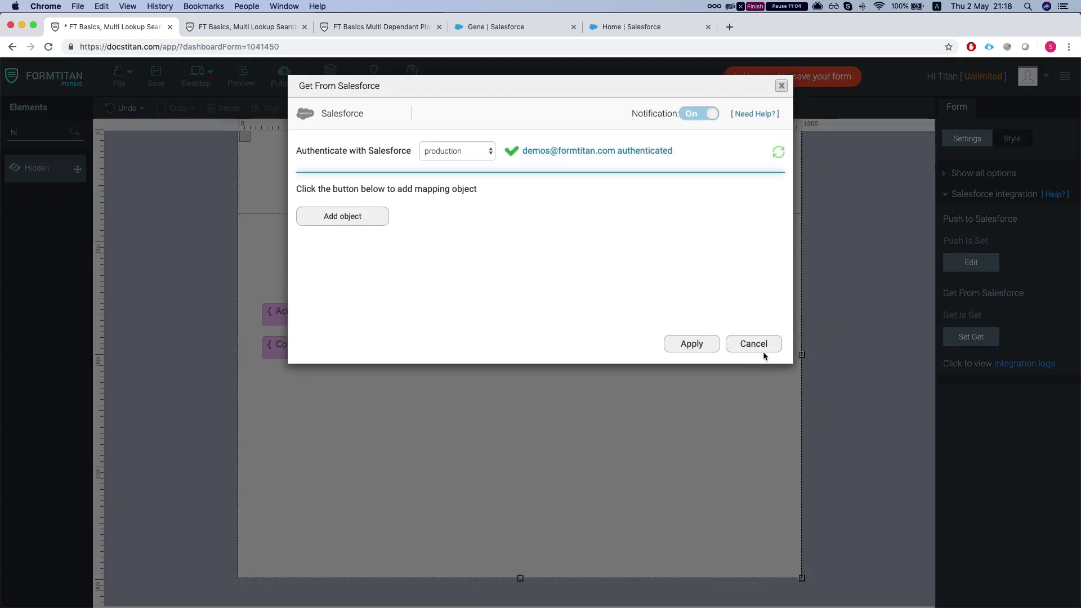
{"action": "left_click", "coordinate": [759, 347]}
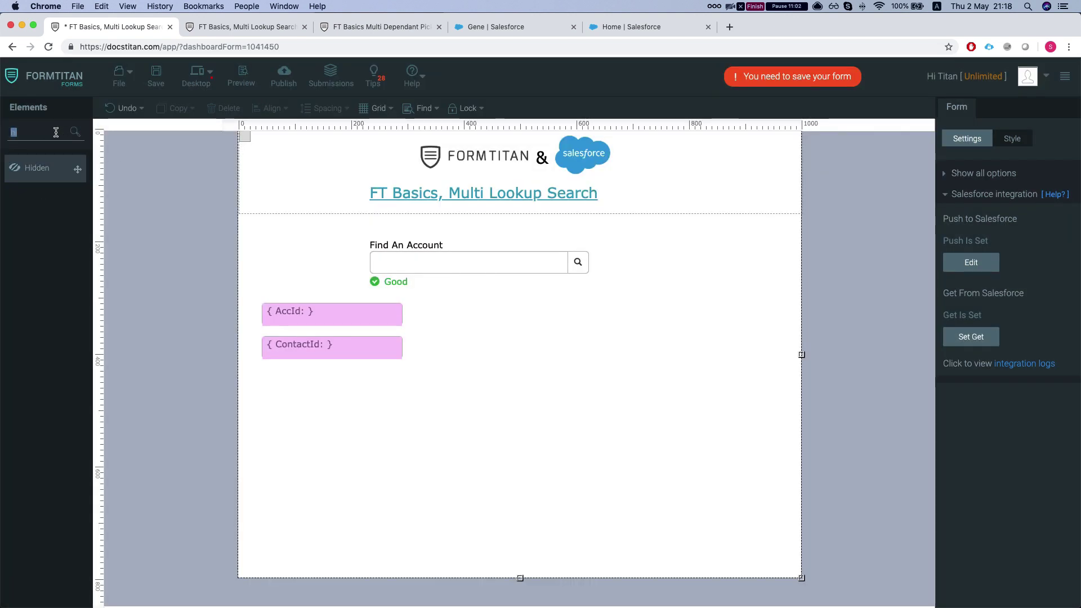
Add a textbox labelled Acc SLA to the right of AccId
{"action": "key", "text": "BackSpace"}
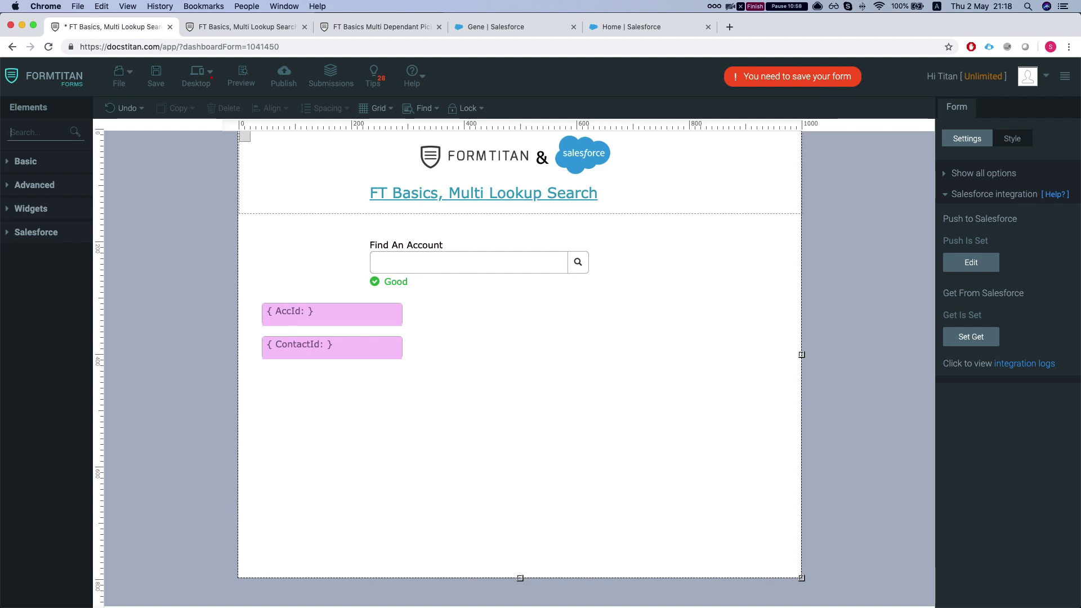
{"action": "type", "text": "inp"}
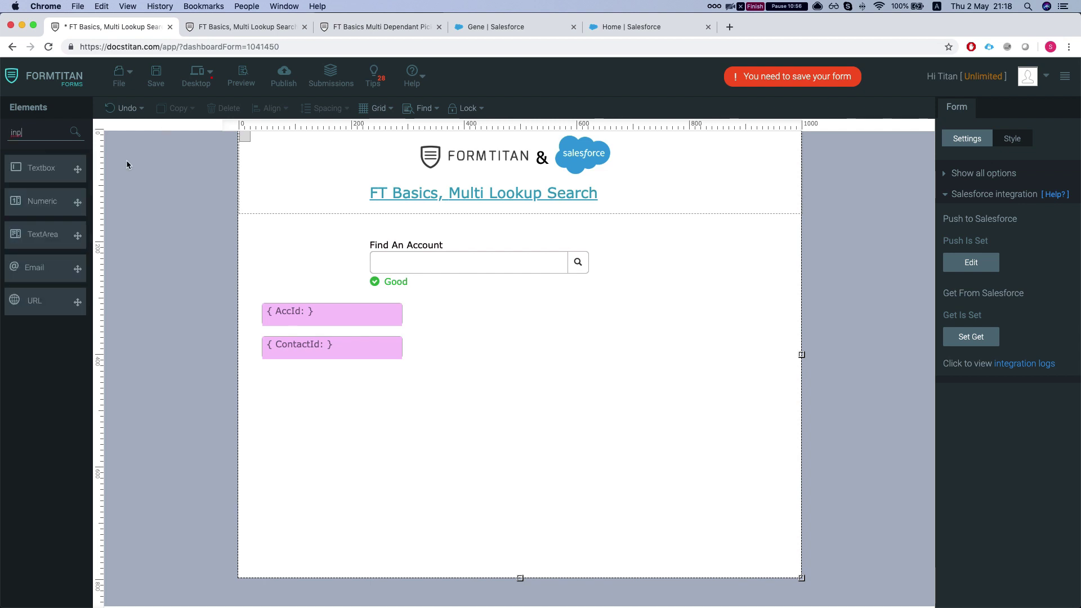
{"action": "left_click_drag", "start_coordinate": [78, 168], "coordinate": [482, 321]}
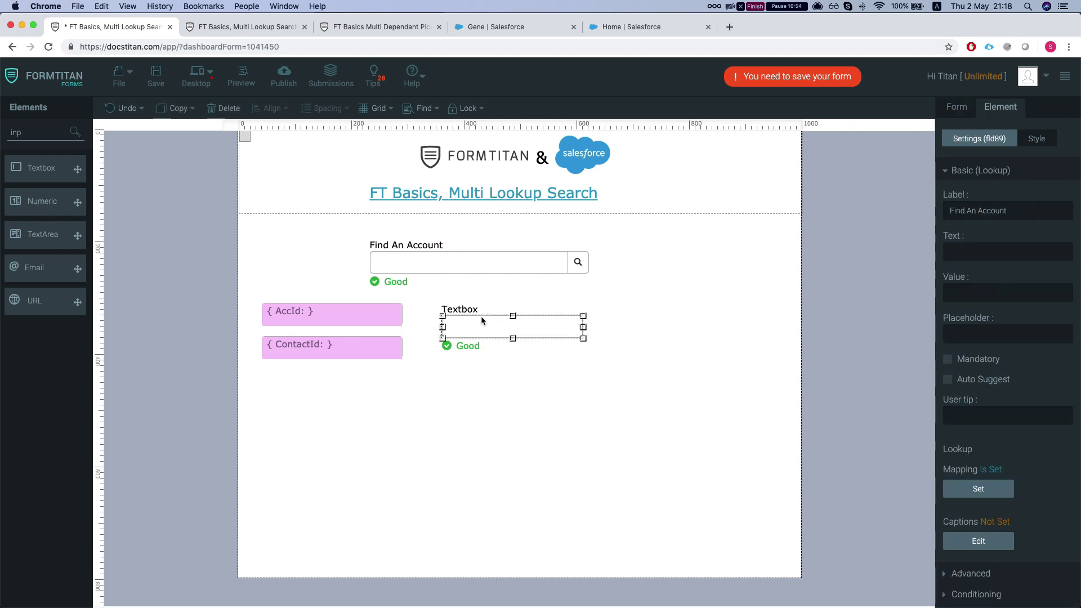
{"action": "double_click", "coordinate": [472, 309]}
{"action": "type", "text": "Acc SLA"}
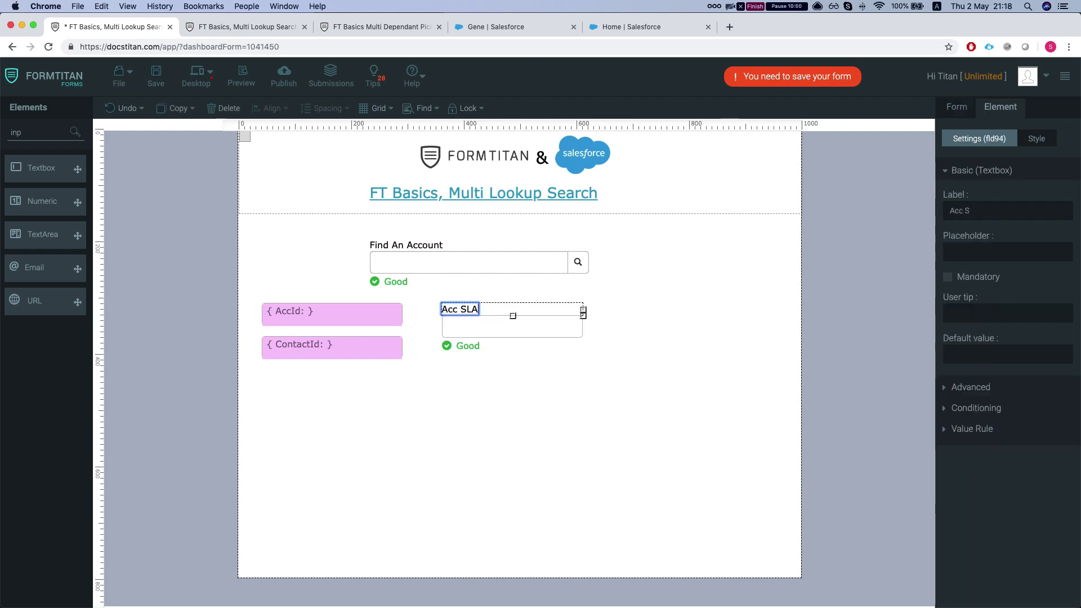
{"action": "double_click", "coordinate": [35, 138]}
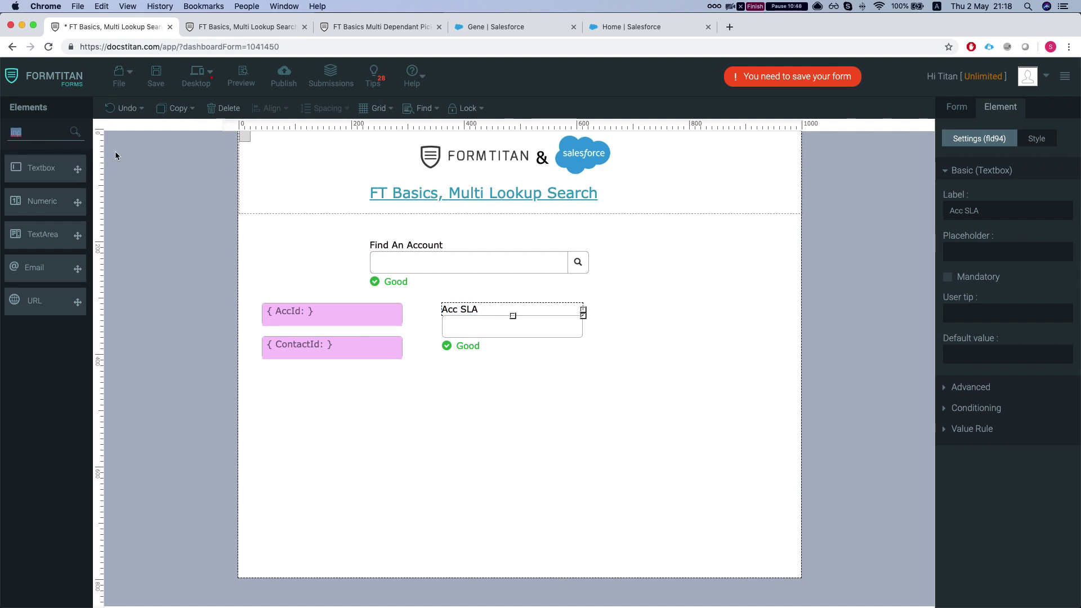
{"action": "key", "text": "BackSpace"}
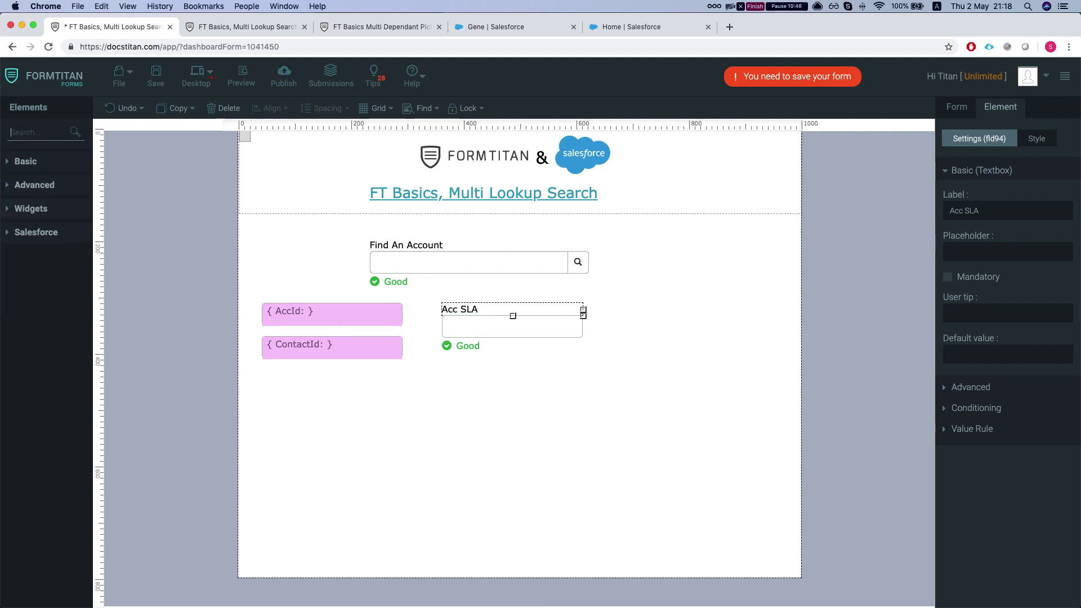
Duplicate the Acc SLA textbox below it and relabel the copy Contact Email
{"action": "key", "text": "ctrl+c"}
{"action": "key", "text": "ctrl+v"}
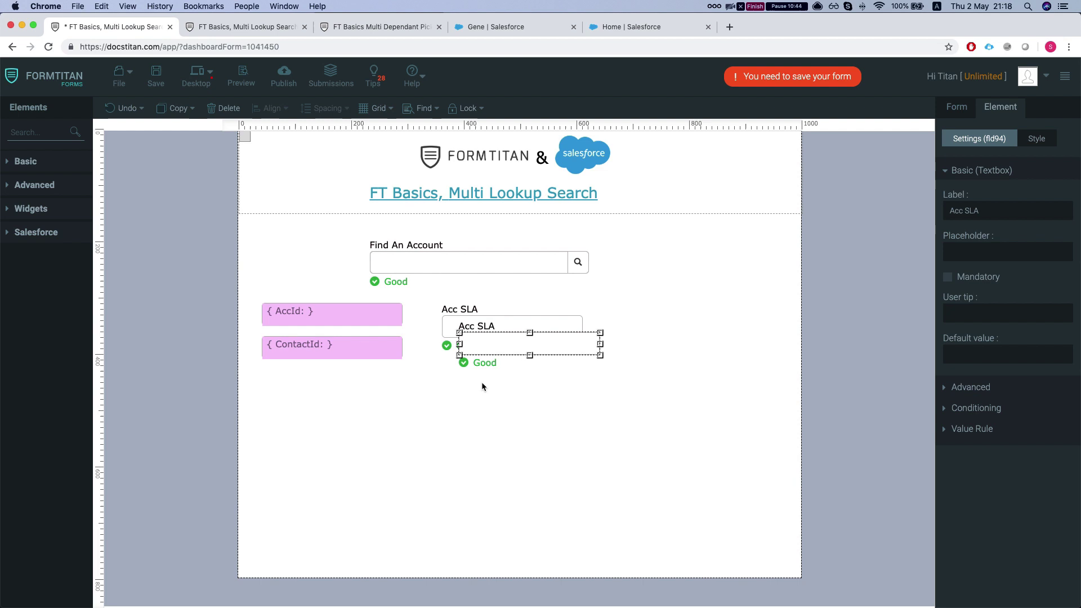
{"action": "left_click_drag", "start_coordinate": [499, 361], "coordinate": [485, 396]}
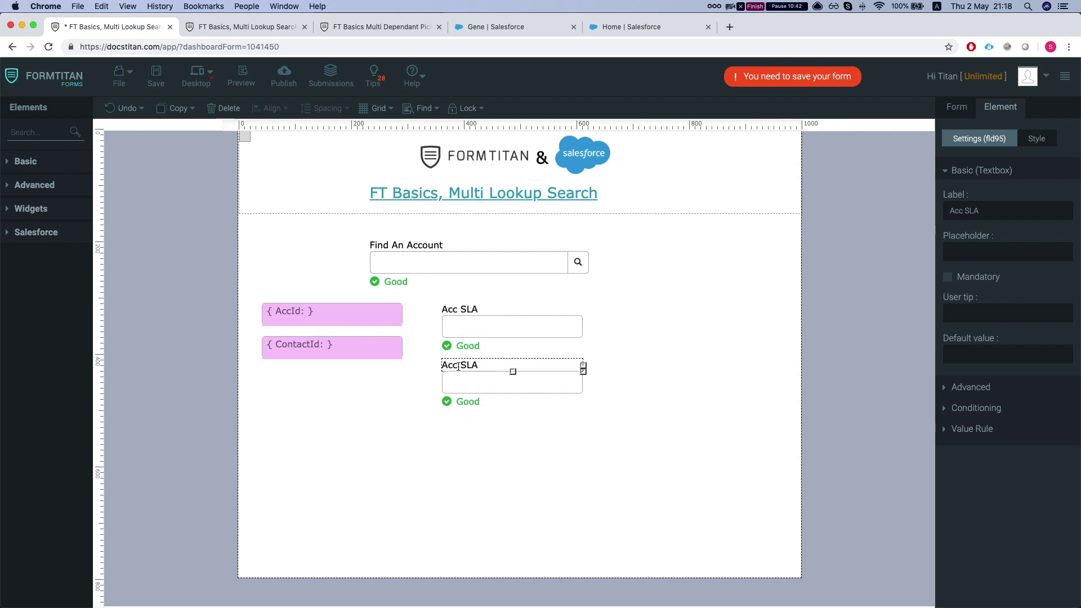
{"action": "double_click", "coordinate": [453, 365]}
{"action": "type", "text": "Con"}
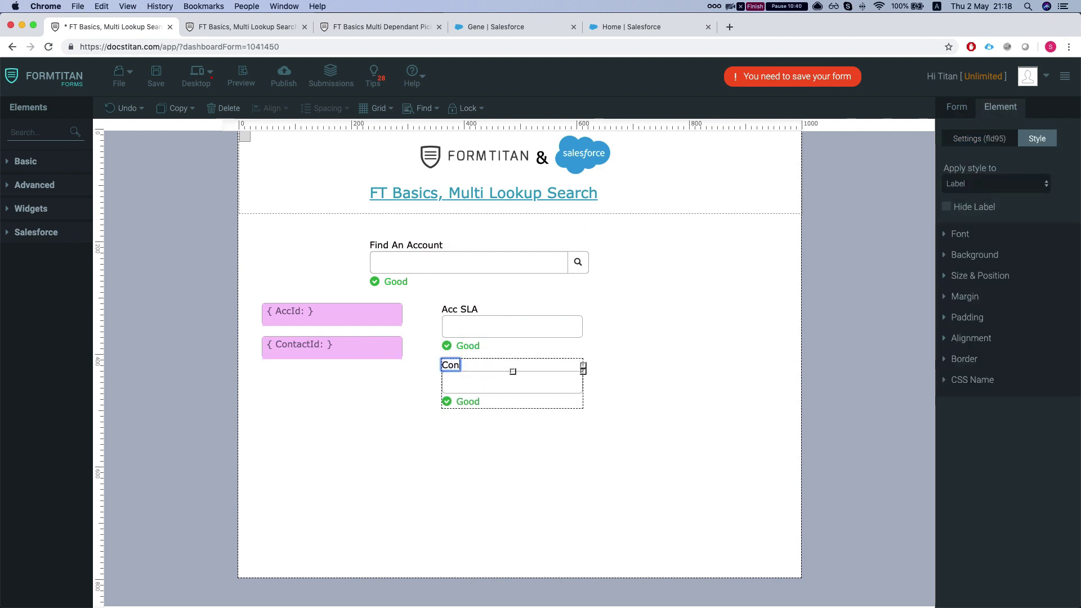
{"action": "type", "text": "tact EMa"}
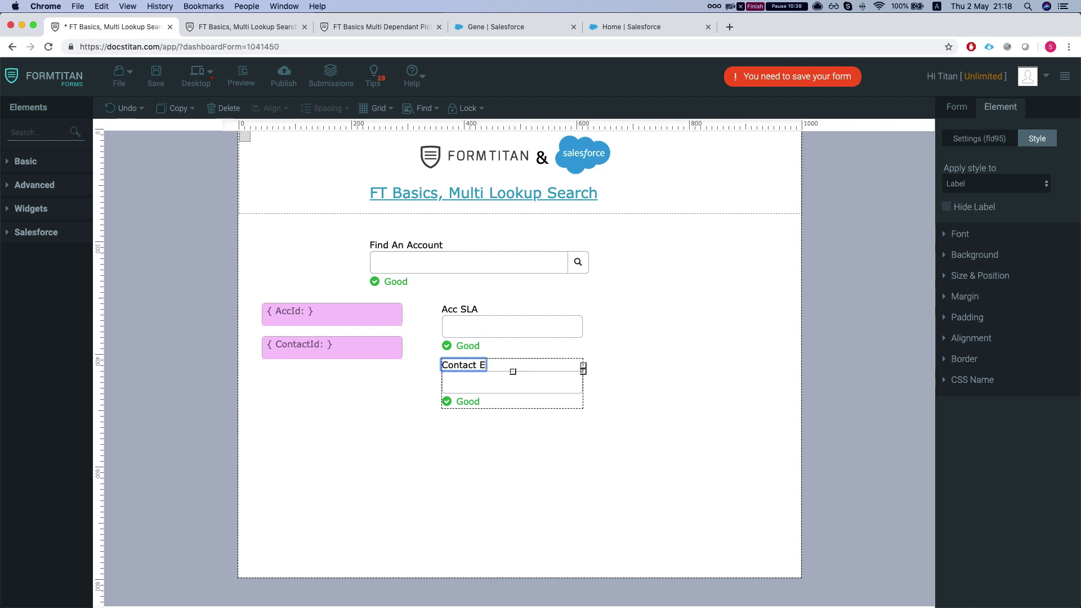
{"action": "left_click", "coordinate": [519, 467]}
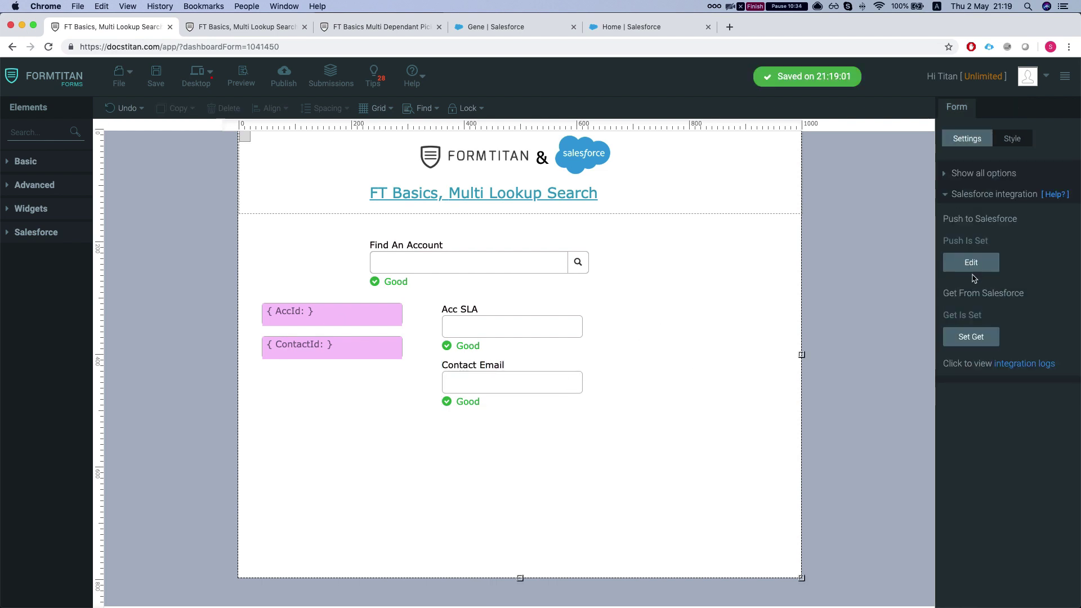
Add Account as the object to fetch in the get-from-Salesforce settings, with a comment
{"action": "left_click", "coordinate": [971, 337]}
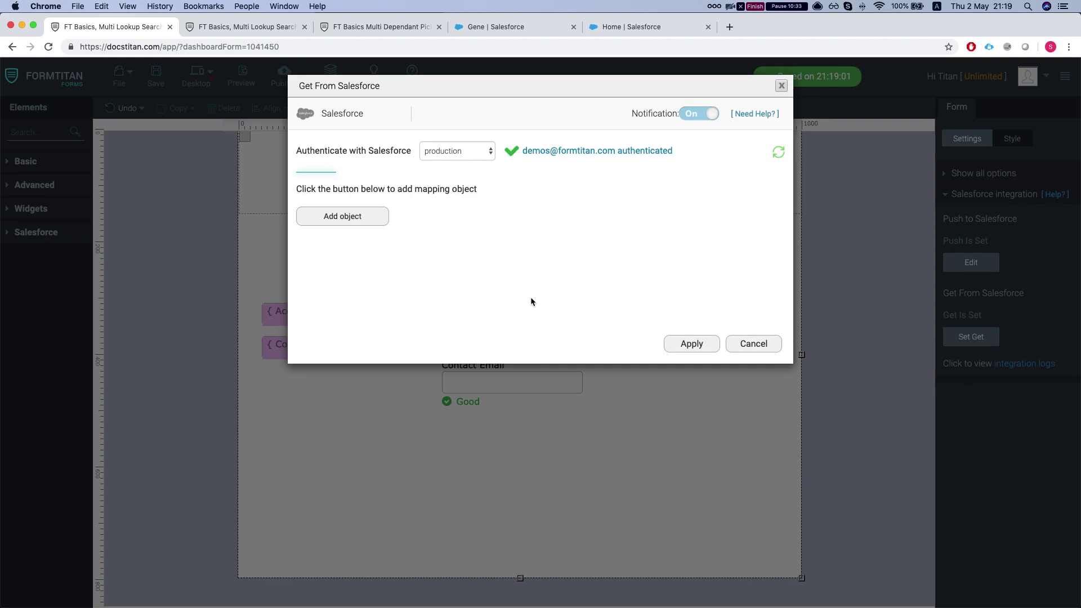
{"action": "left_click", "coordinate": [375, 217]}
{"action": "left_click", "coordinate": [377, 154]}
{"action": "type", "text": "acc"}
{"action": "left_click", "coordinate": [330, 206]}
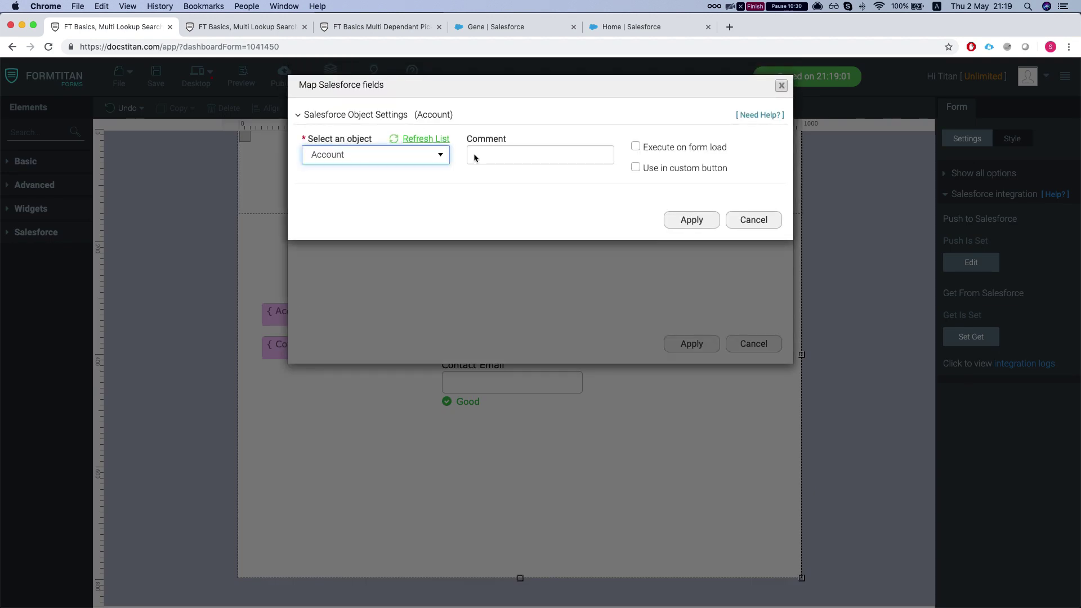
{"action": "left_click", "coordinate": [493, 153]}
{"action": "type", "text": "get an account by the lookup hidde"}
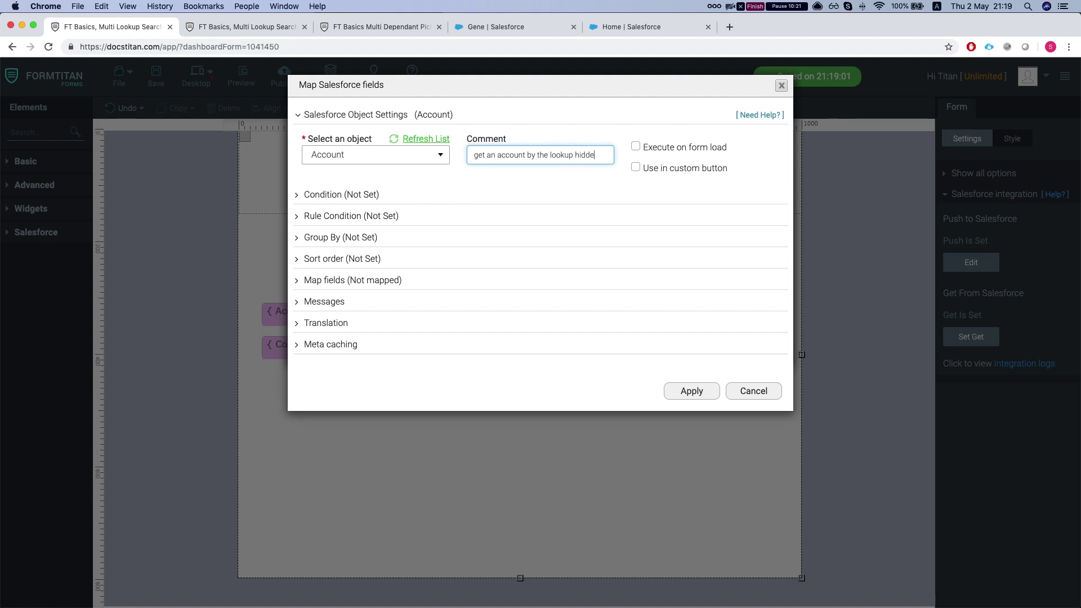
{"action": "type", "text": "ld"}
{"action": "key", "text": "cmd+a"}
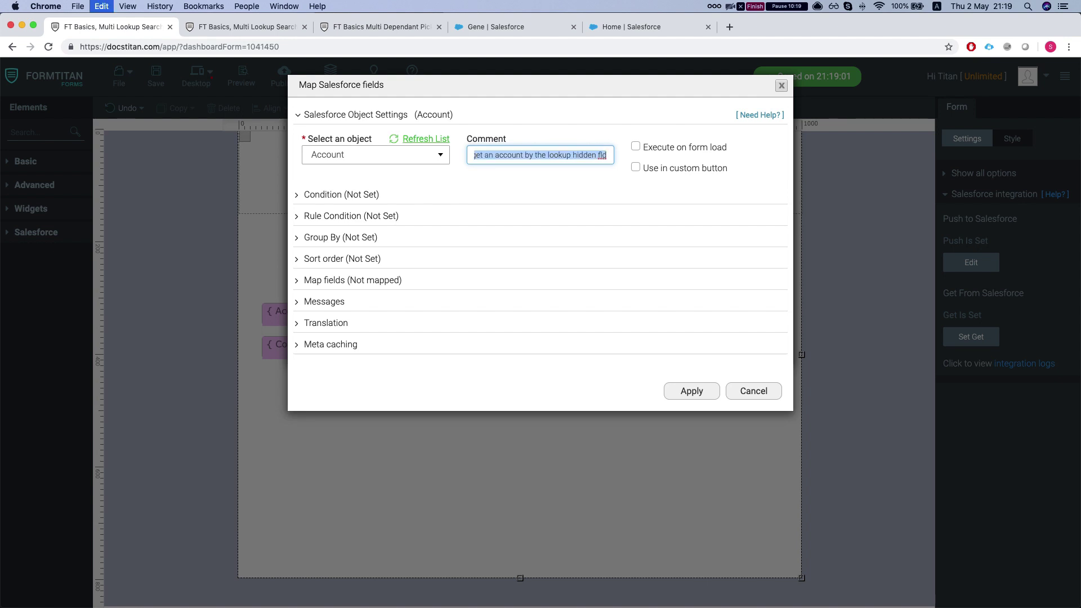
Add the condition Account ID Equals AccId and expand the field mapping settings
{"action": "left_click", "coordinate": [359, 195]}
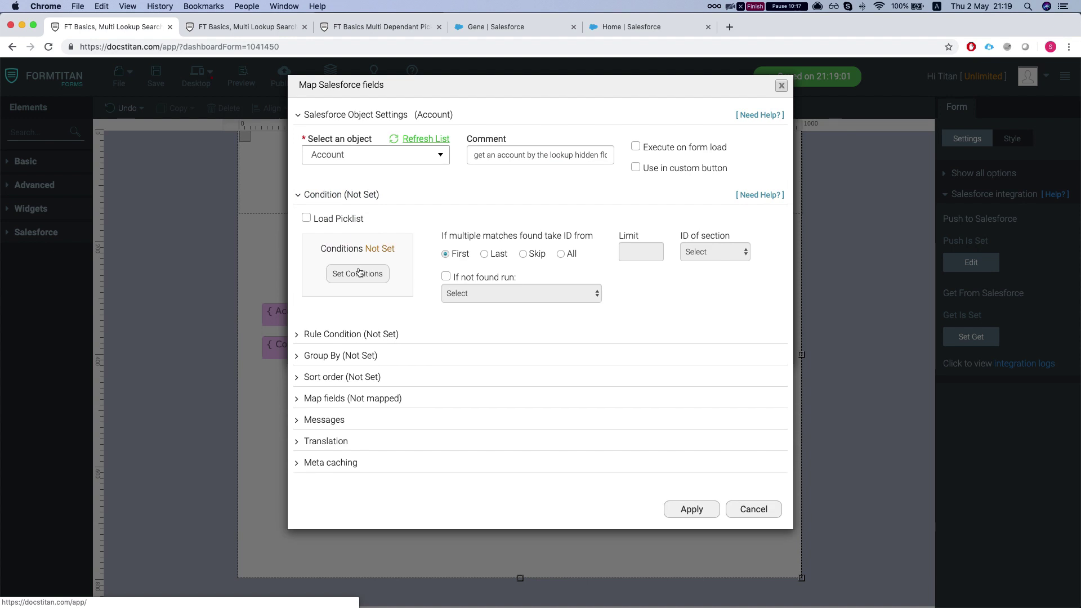
{"action": "left_click", "coordinate": [362, 274]}
{"action": "left_click", "coordinate": [374, 116]}
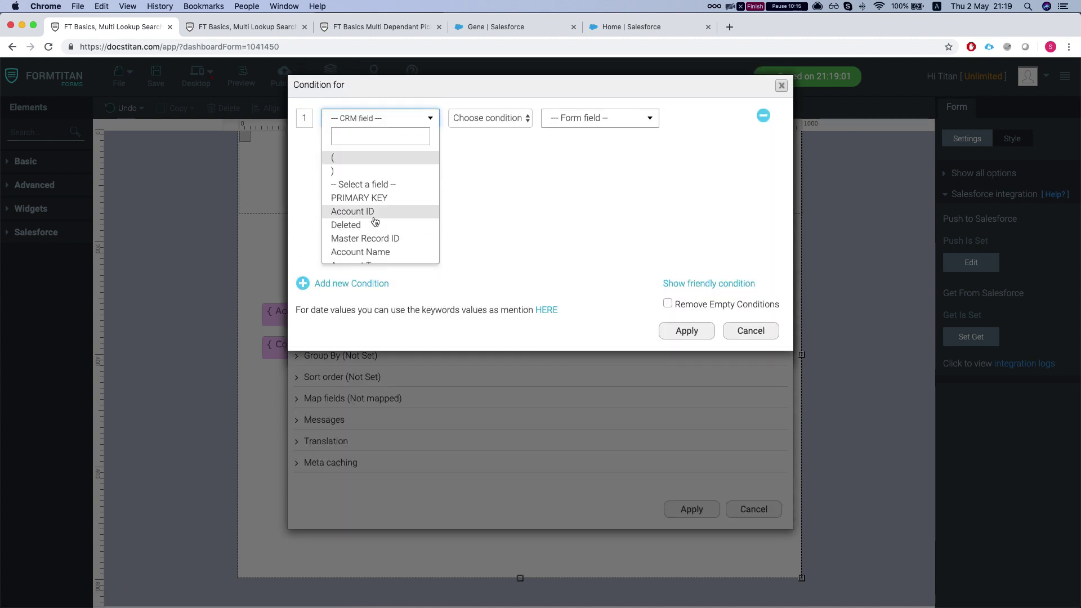
{"action": "scroll", "coordinate": [373, 213], "scroll_direction": "down", "scroll_amount": 1}
{"action": "left_click", "coordinate": [360, 174]}
{"action": "left_click", "coordinate": [484, 119]}
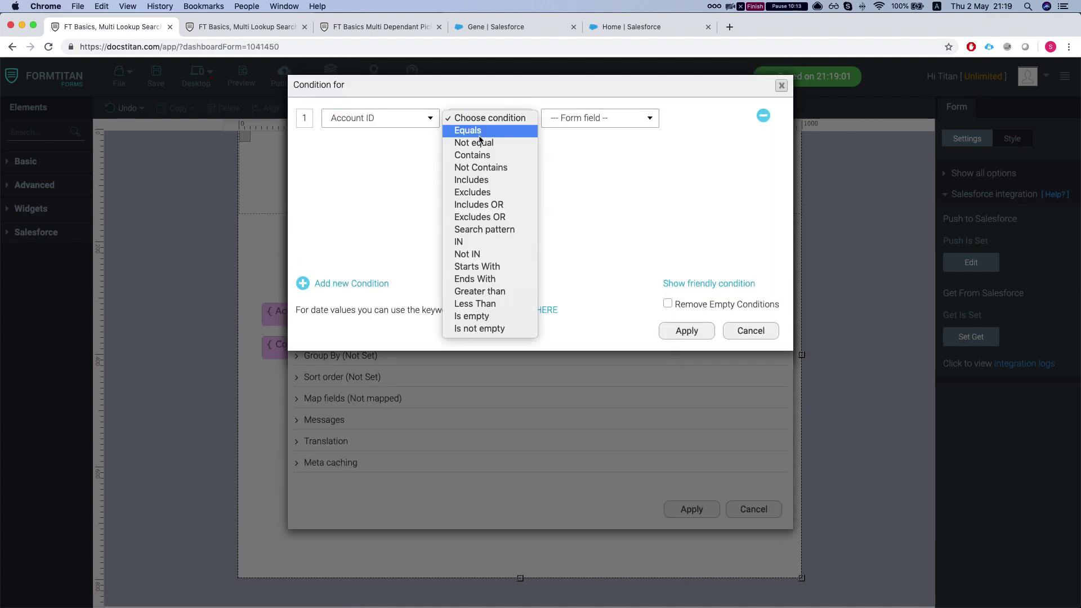
{"action": "left_click", "coordinate": [616, 117]}
{"action": "left_click", "coordinate": [563, 167]}
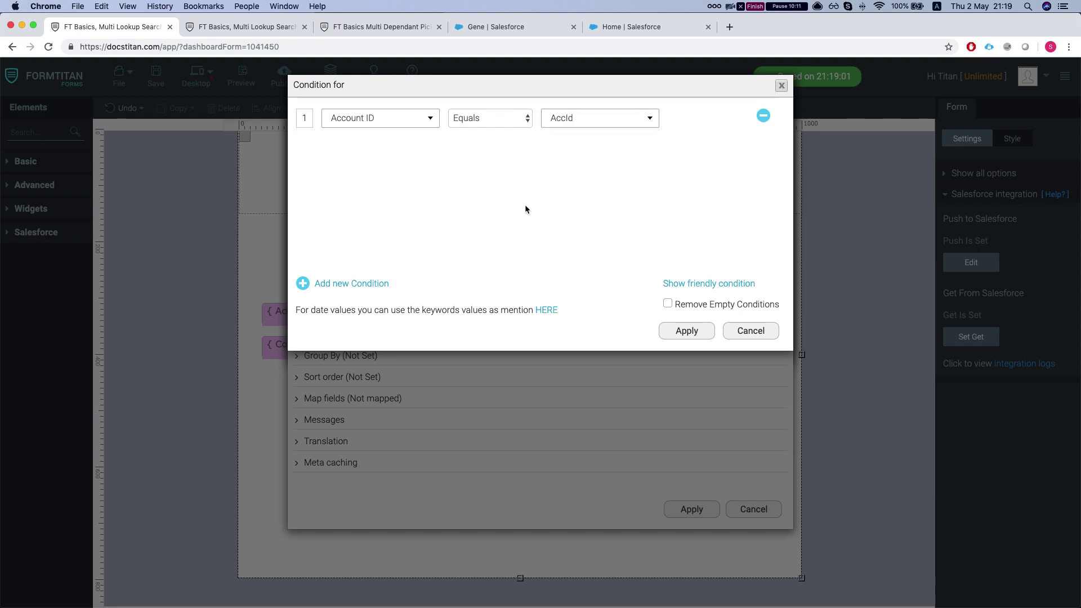
{"action": "left_click", "coordinate": [679, 331]}
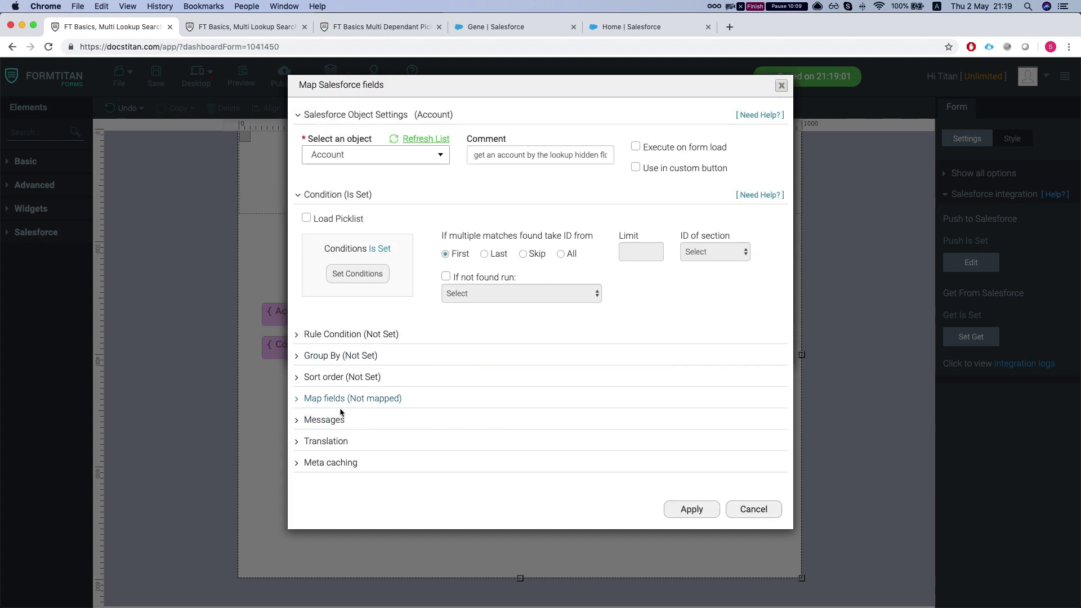
{"action": "left_click", "coordinate": [367, 399]}
Map the Acc SLA form field to the Account's Salesforce SLA field and apply & finish
{"action": "left_click", "coordinate": [356, 457]}
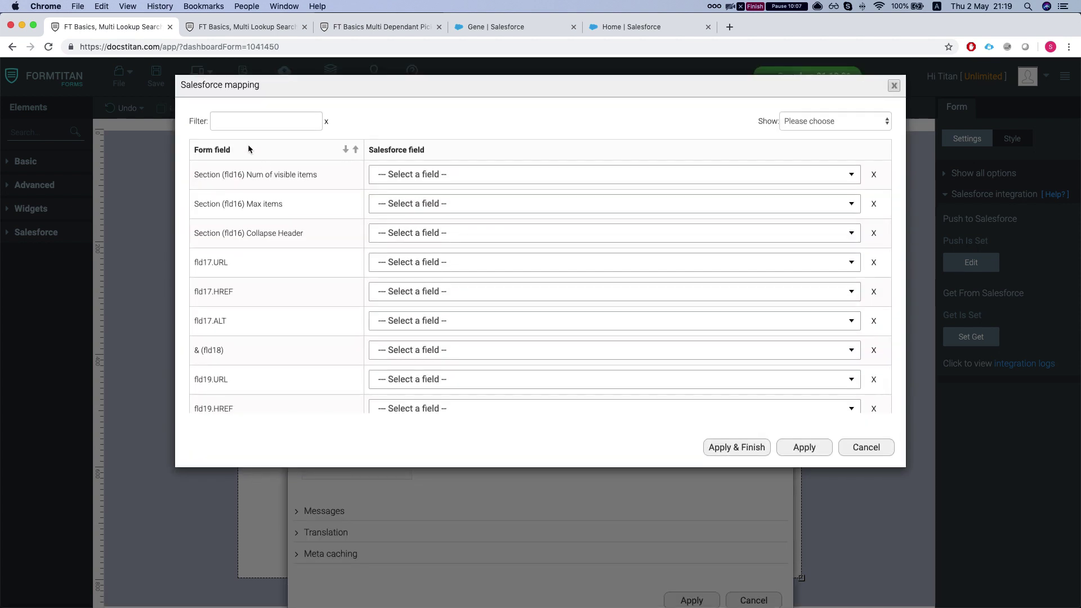
{"action": "left_click", "coordinate": [246, 122]}
{"action": "type", "text": "sla"}
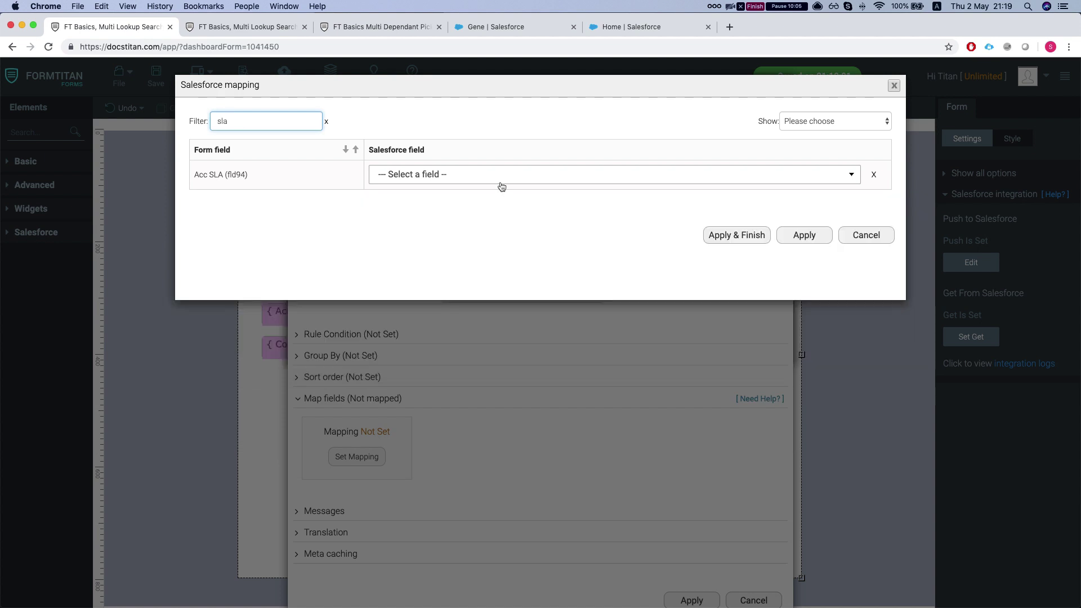
{"action": "left_click", "coordinate": [491, 179]}
{"action": "type", "text": "sla"}
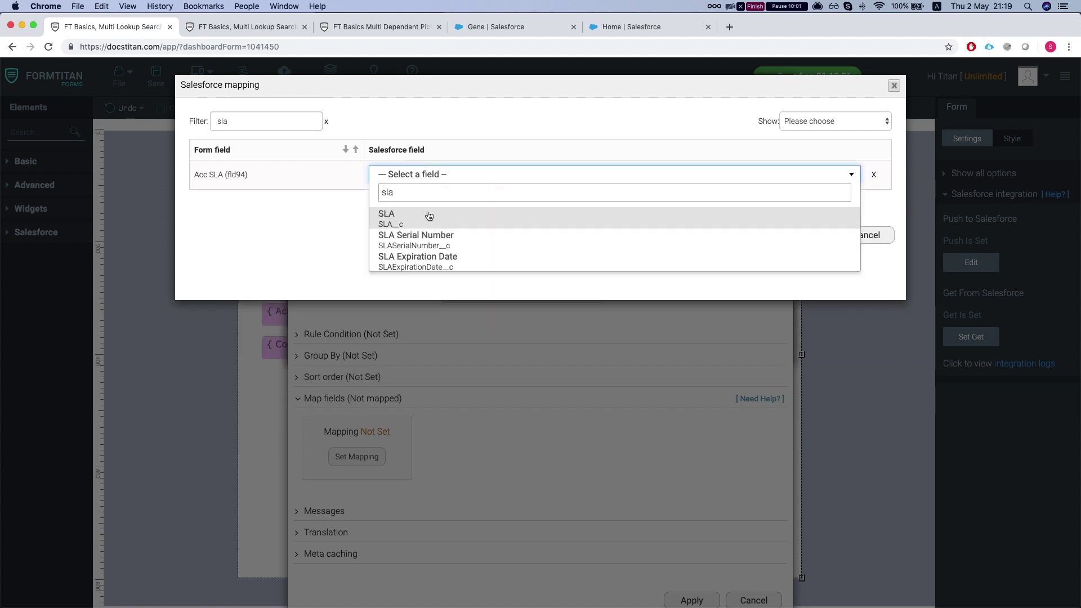
{"action": "left_click", "coordinate": [425, 214]}
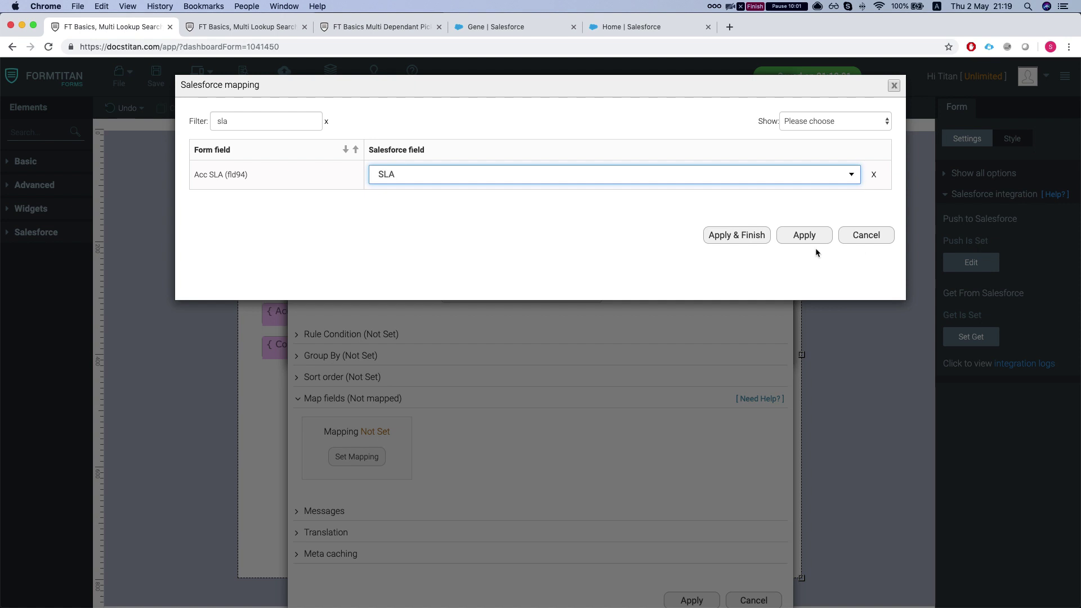
{"action": "left_click", "coordinate": [731, 235]}
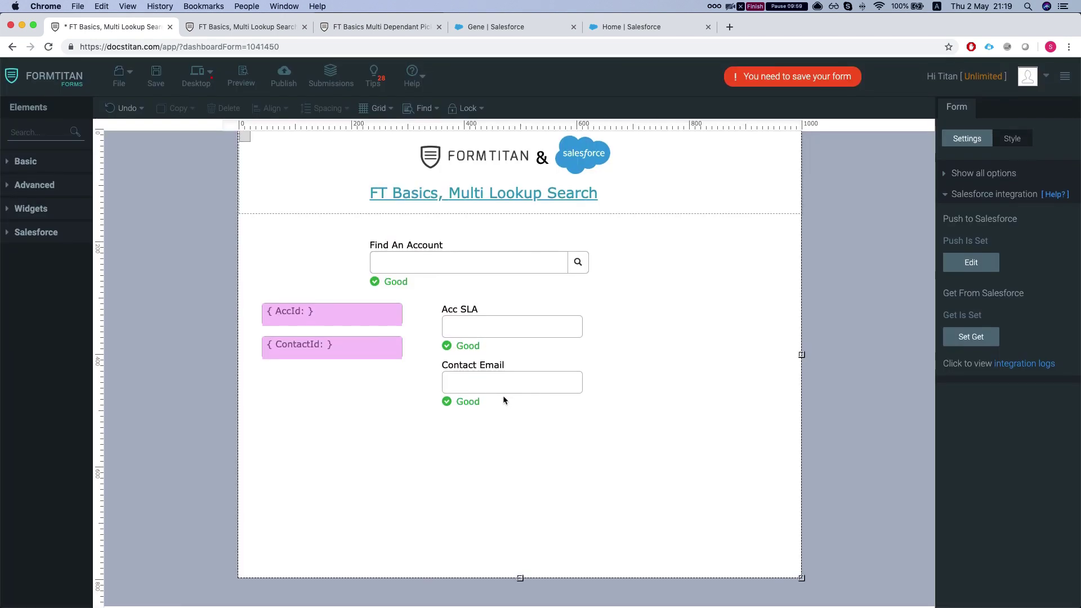
Add a second get for the Contact object, with the pasted comment edited to 'Contact'
{"action": "left_click", "coordinate": [967, 338]}
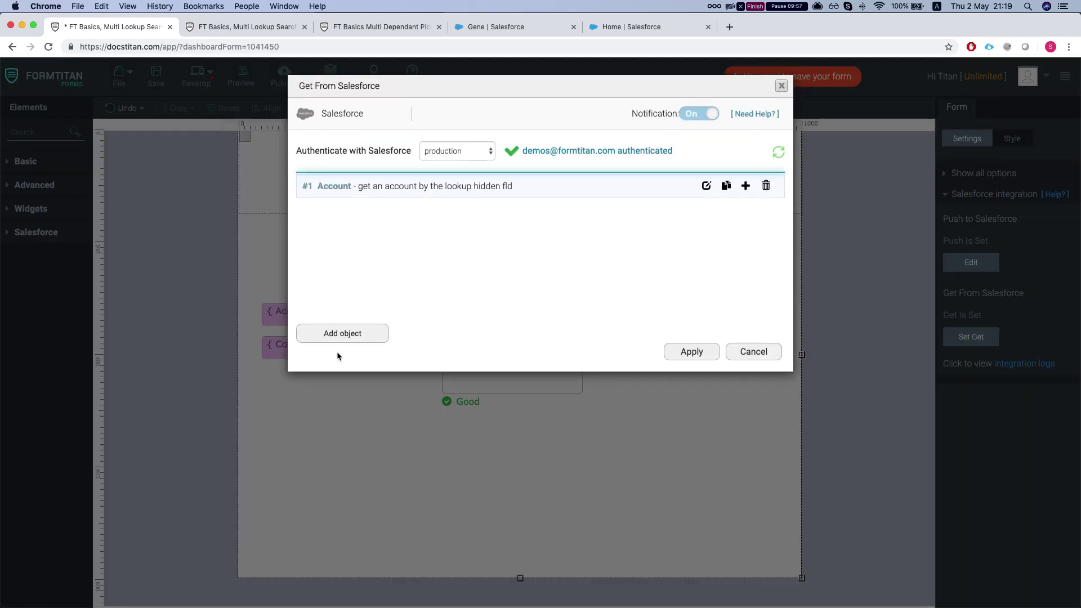
{"action": "left_click", "coordinate": [352, 333]}
{"action": "left_click", "coordinate": [375, 160]}
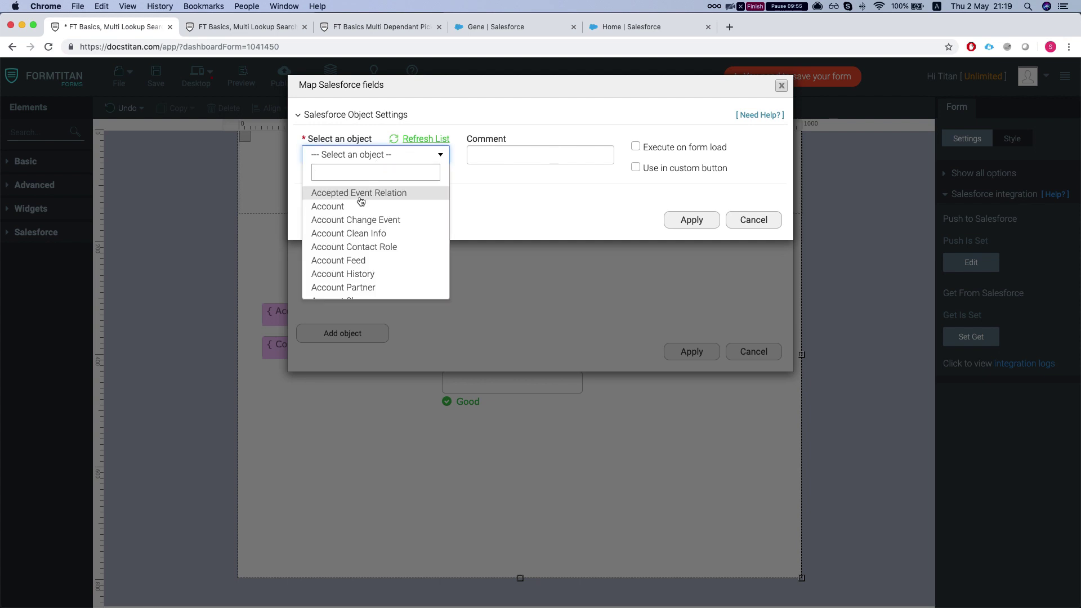
{"action": "type", "text": "contact"}
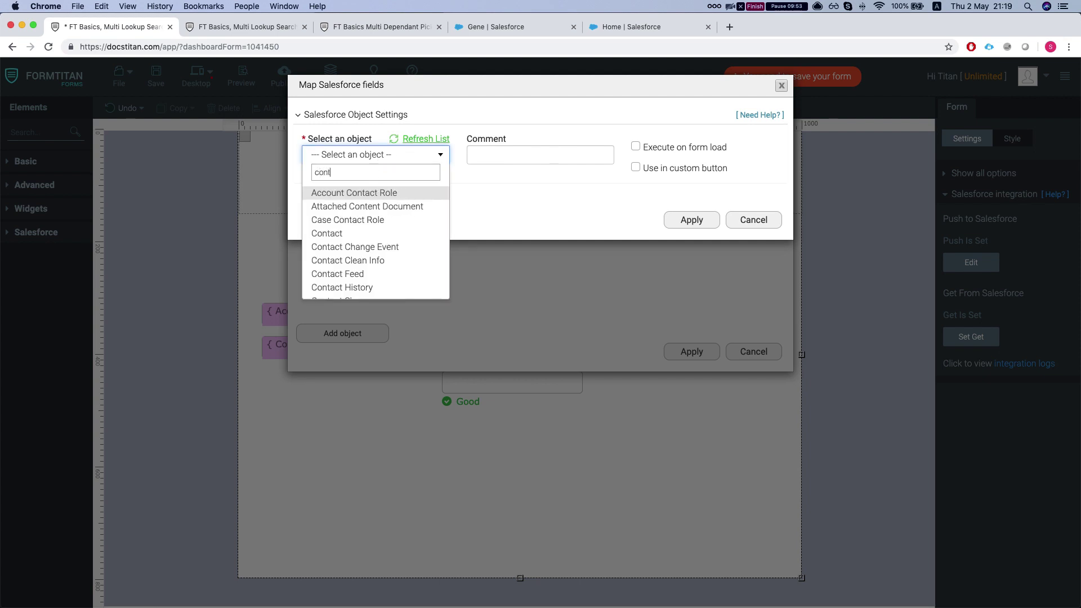
{"action": "key", "text": "Down"}
{"action": "key", "text": "Down"}
{"action": "key", "text": "Return"}
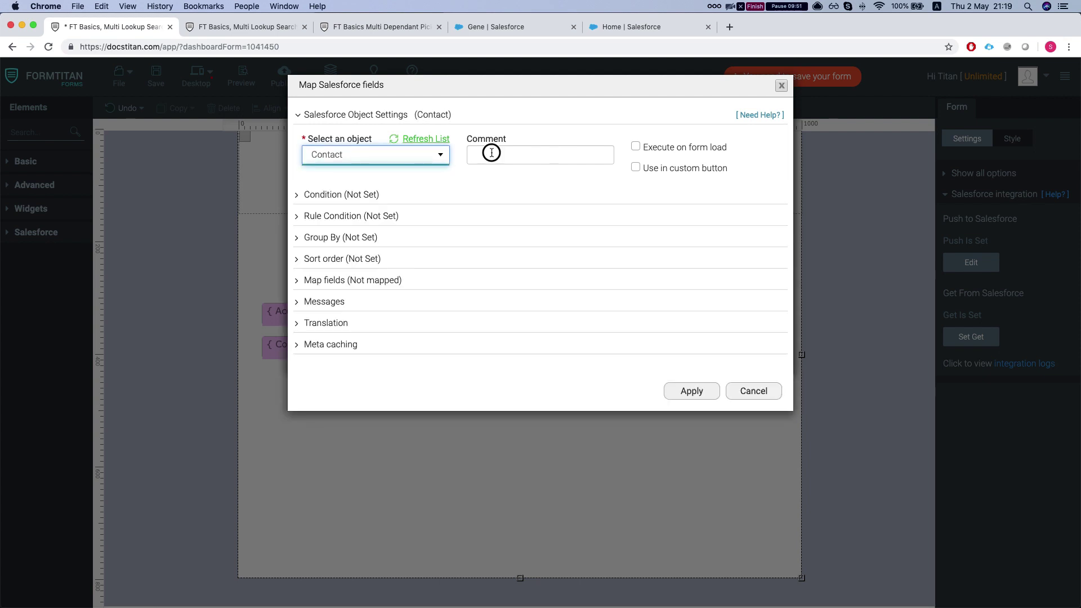
{"action": "left_click", "coordinate": [521, 153]}
{"action": "key", "text": "cmd+v"}
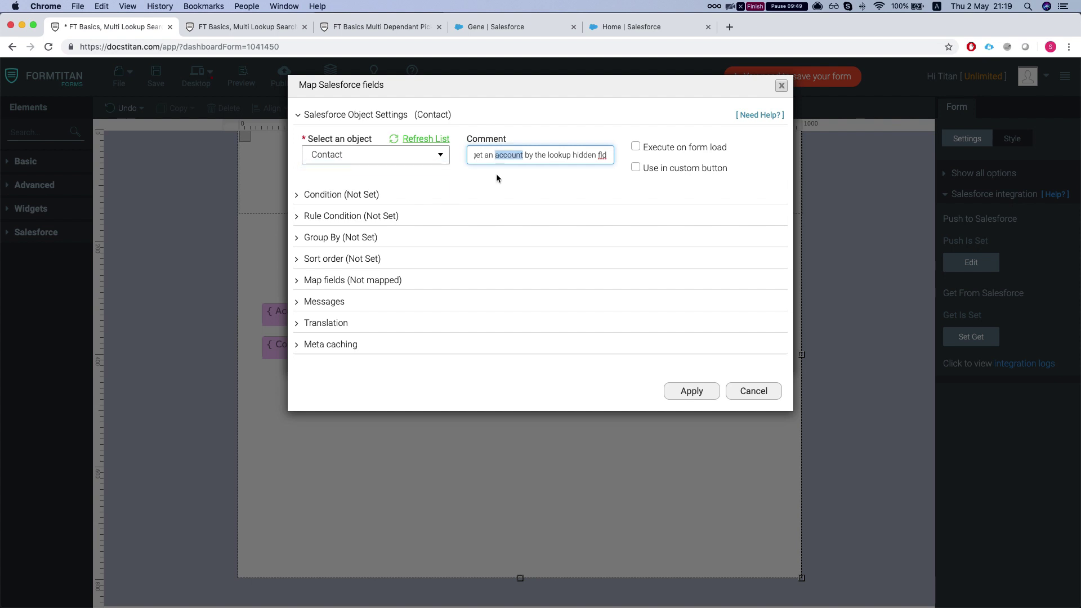
{"action": "type", "text": "Contact"}
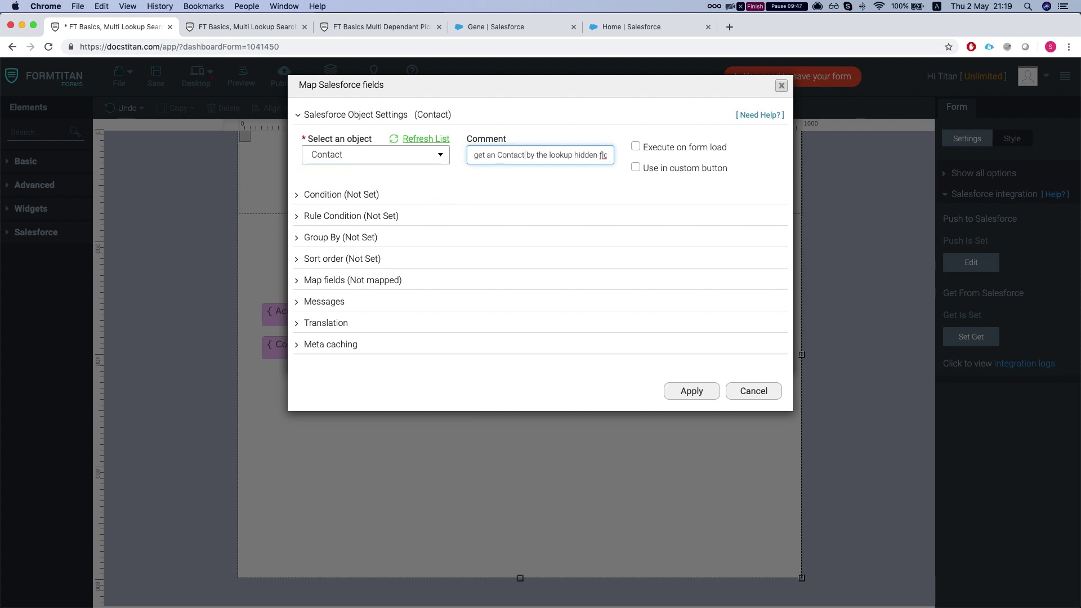
Set the Contact get's condition to Contact ID Equals the ContactId form field
{"action": "left_click", "coordinate": [360, 194]}
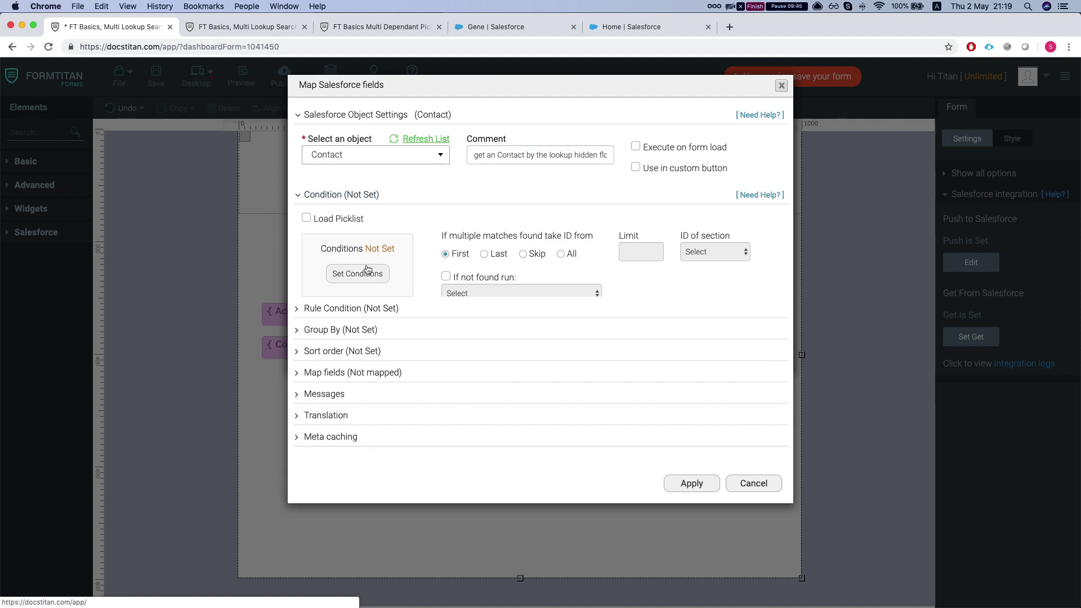
{"action": "left_click", "coordinate": [357, 272]}
{"action": "left_click", "coordinate": [379, 123]}
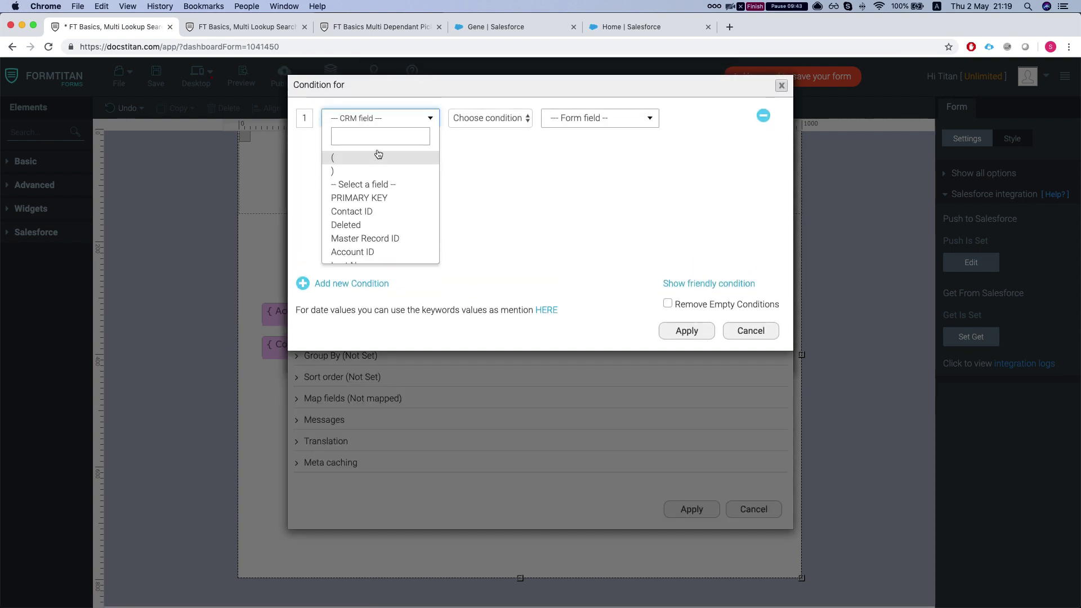
{"action": "left_click", "coordinate": [357, 208]}
{"action": "left_click", "coordinate": [466, 124]}
{"action": "left_click", "coordinate": [469, 130]}
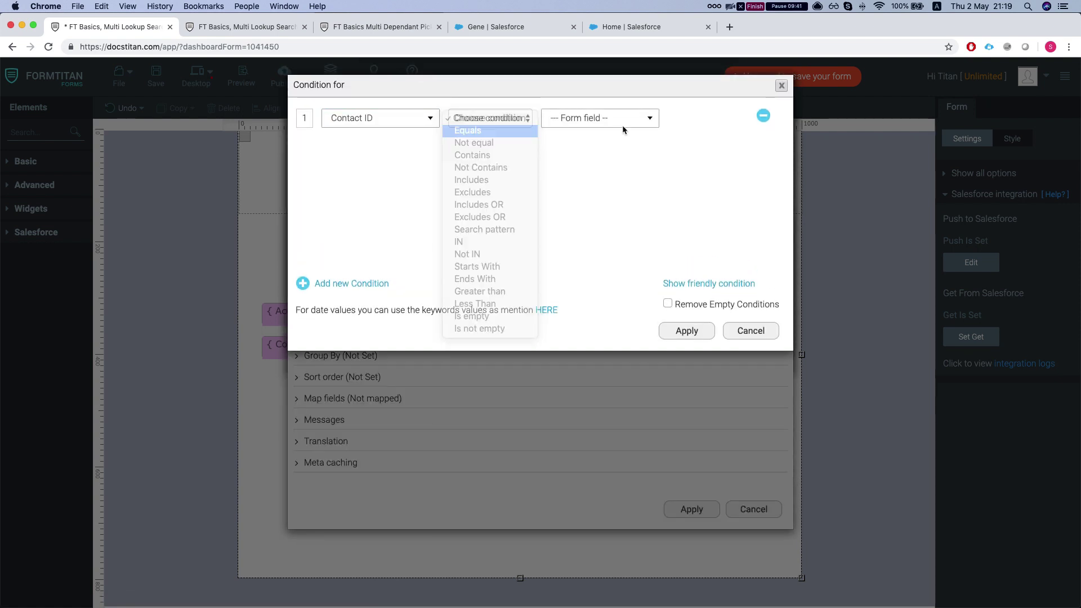
{"action": "left_click", "coordinate": [622, 125]}
{"action": "left_click", "coordinate": [568, 185]}
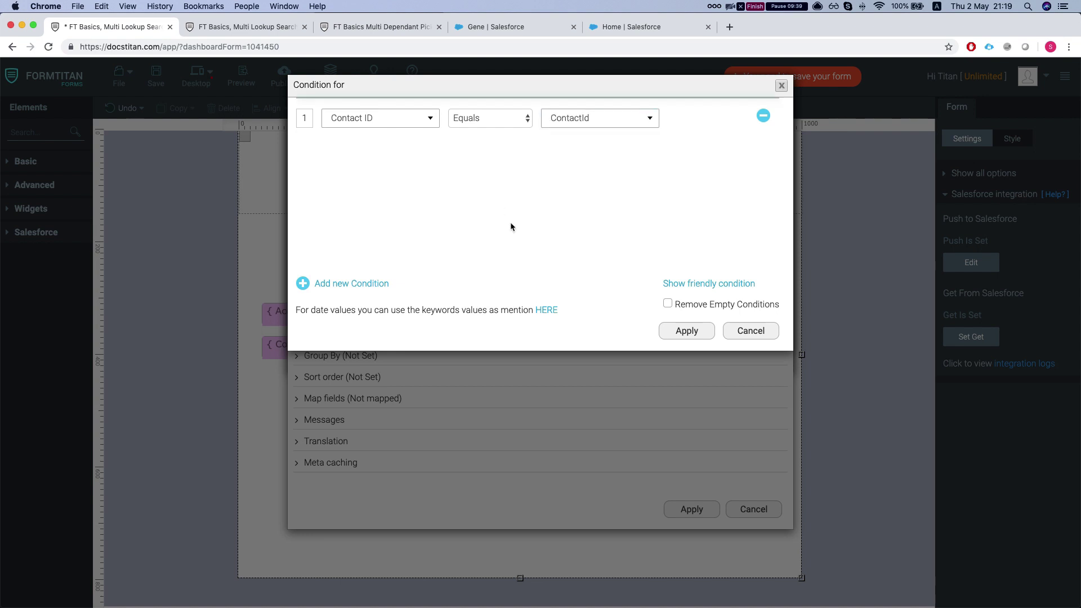
{"action": "left_click", "coordinate": [684, 332]}
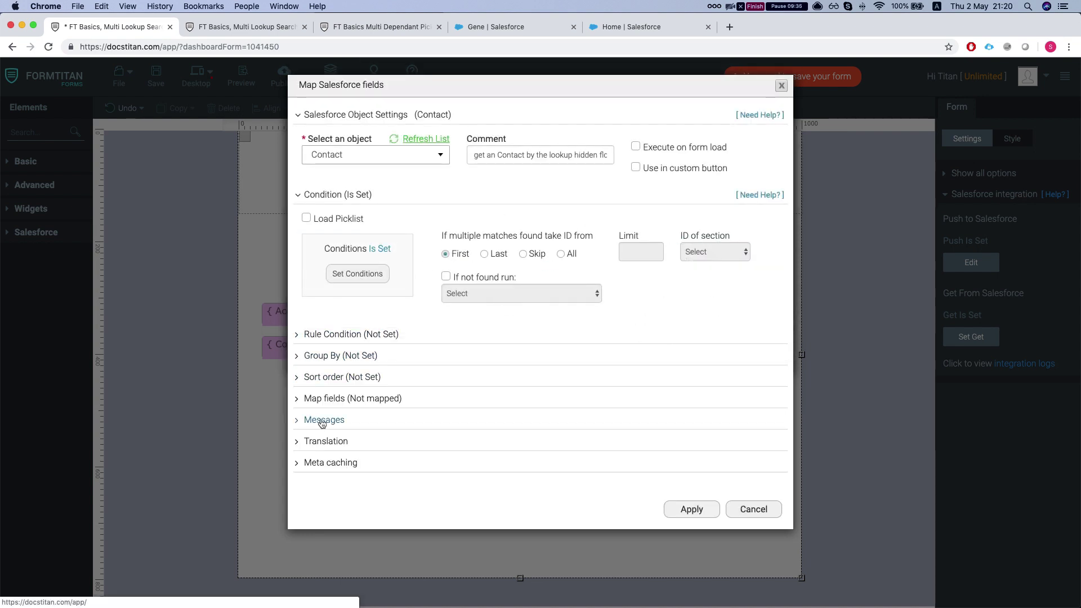
Apply the Contact query settings and close the Salesforce retrieval settings
{"action": "left_click", "coordinate": [336, 399]}
{"action": "left_click", "coordinate": [347, 457]}
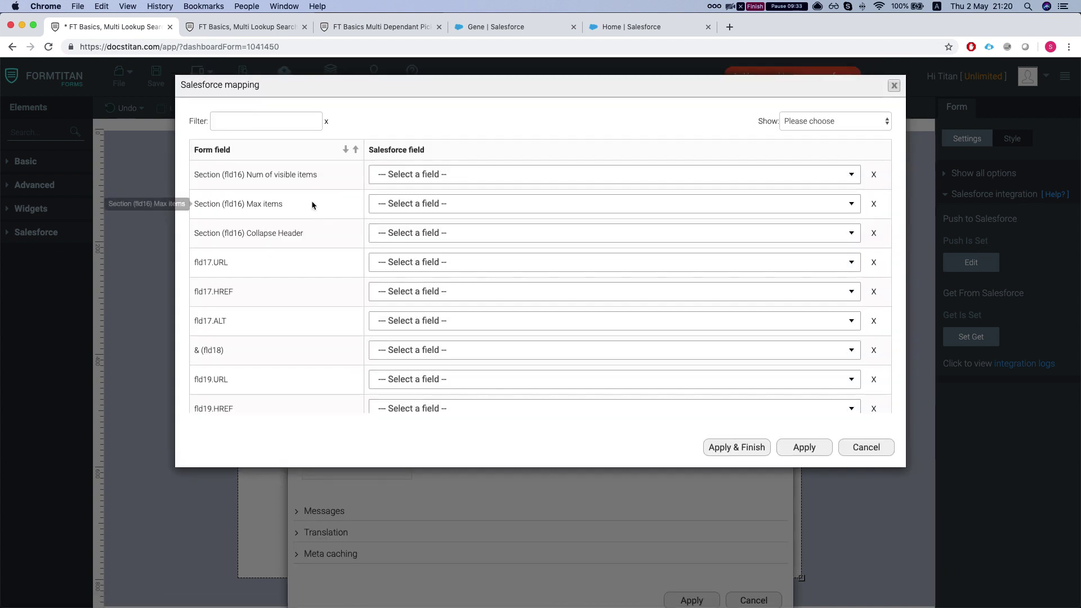
{"action": "left_click", "coordinate": [803, 448]}
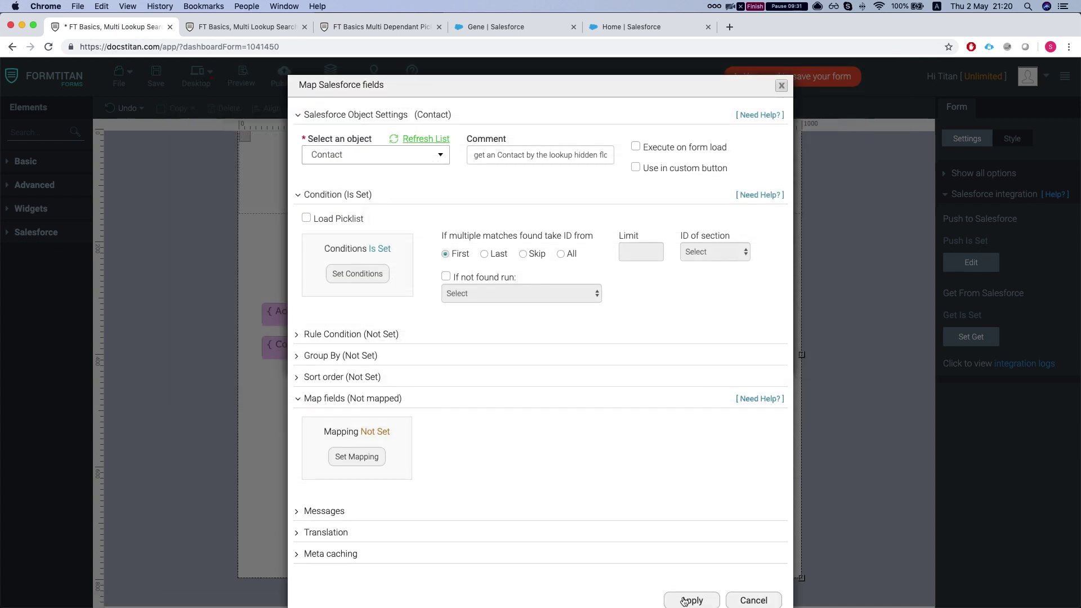
{"action": "left_click", "coordinate": [691, 599]}
{"action": "left_click", "coordinate": [696, 353]}
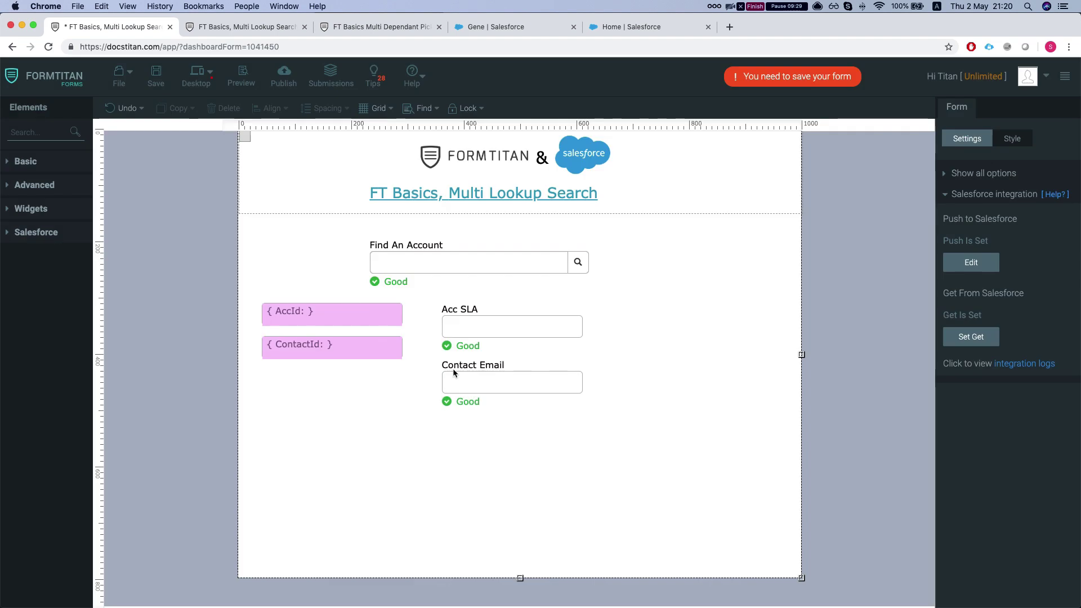
Edit the Contact get to map Contact Email to the Salesforce Email field, then finish and save
{"action": "left_click", "coordinate": [968, 337]}
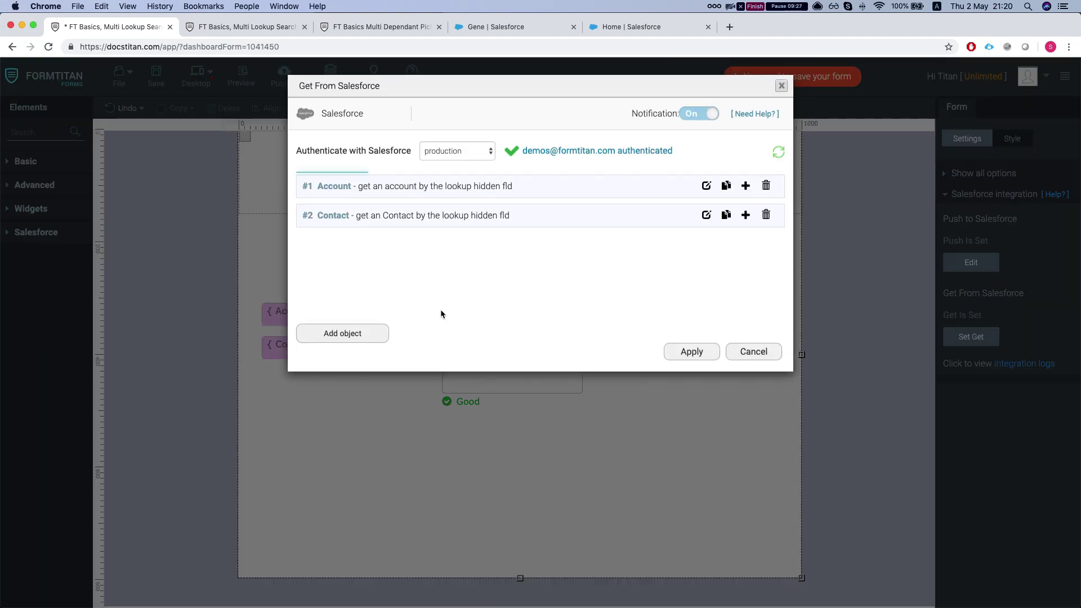
{"action": "left_click", "coordinate": [705, 214]}
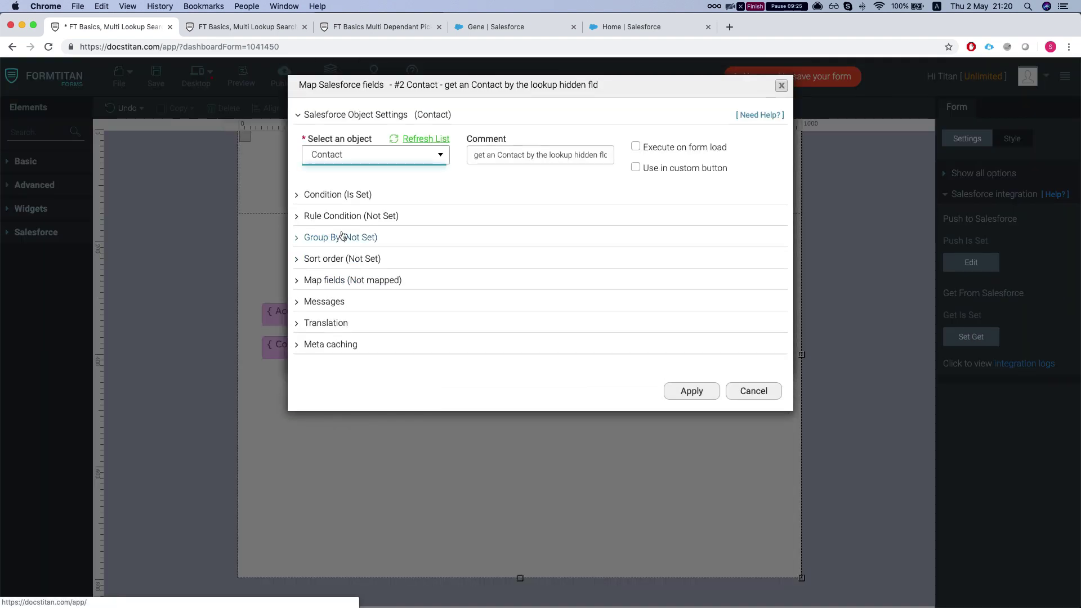
{"action": "left_click", "coordinate": [334, 280]}
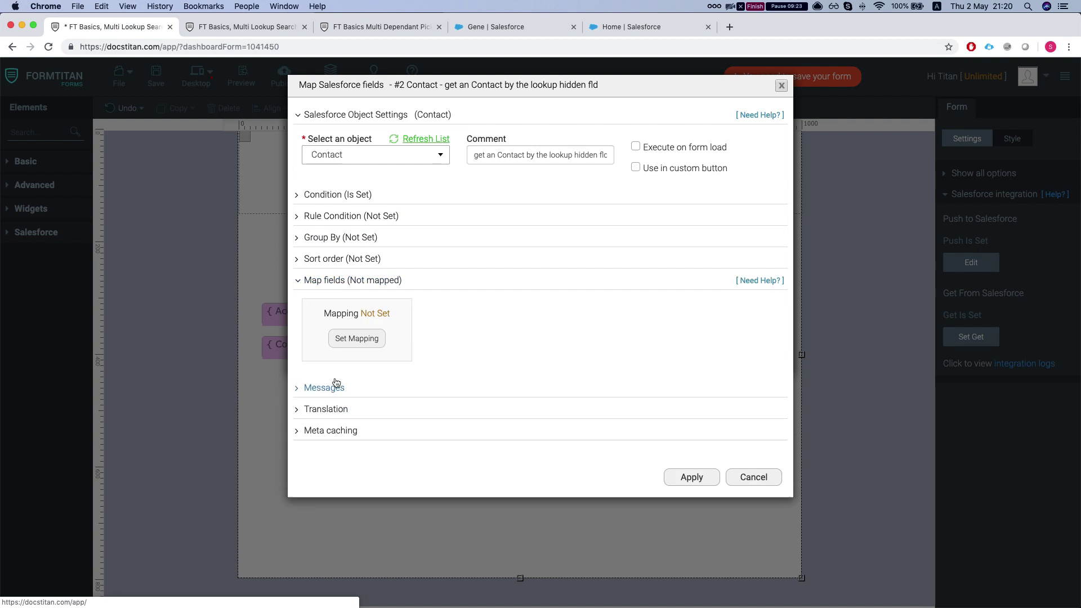
{"action": "left_click", "coordinate": [357, 339]}
{"action": "scroll", "coordinate": [242, 315], "scroll_direction": "down", "scroll_amount": 5}
{"action": "scroll", "coordinate": [242, 361], "scroll_direction": "down", "scroll_amount": 1}
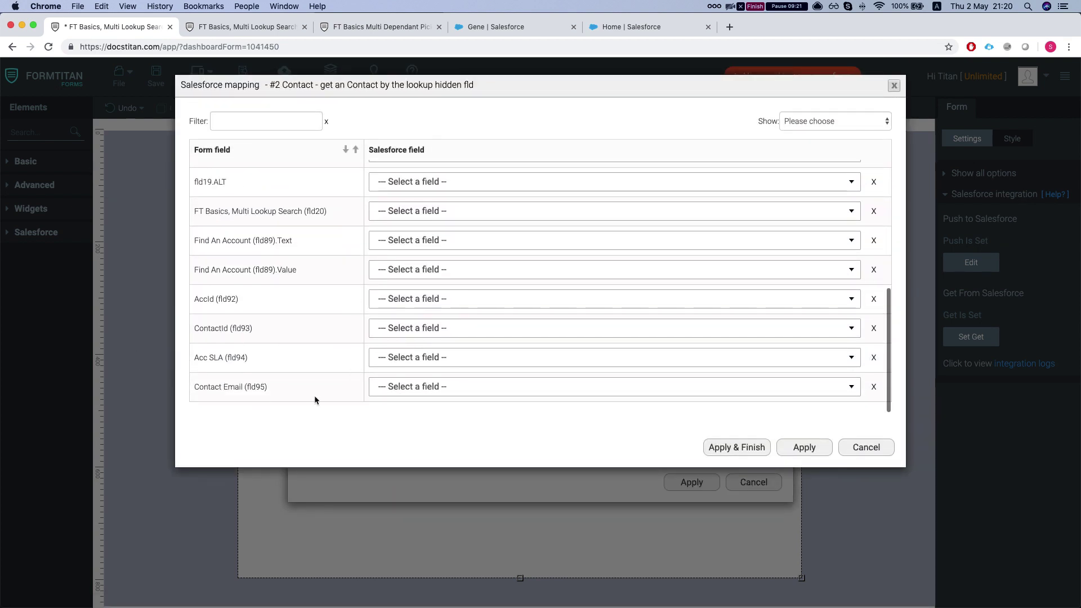
{"action": "left_click", "coordinate": [462, 394]}
{"action": "type", "text": "email"}
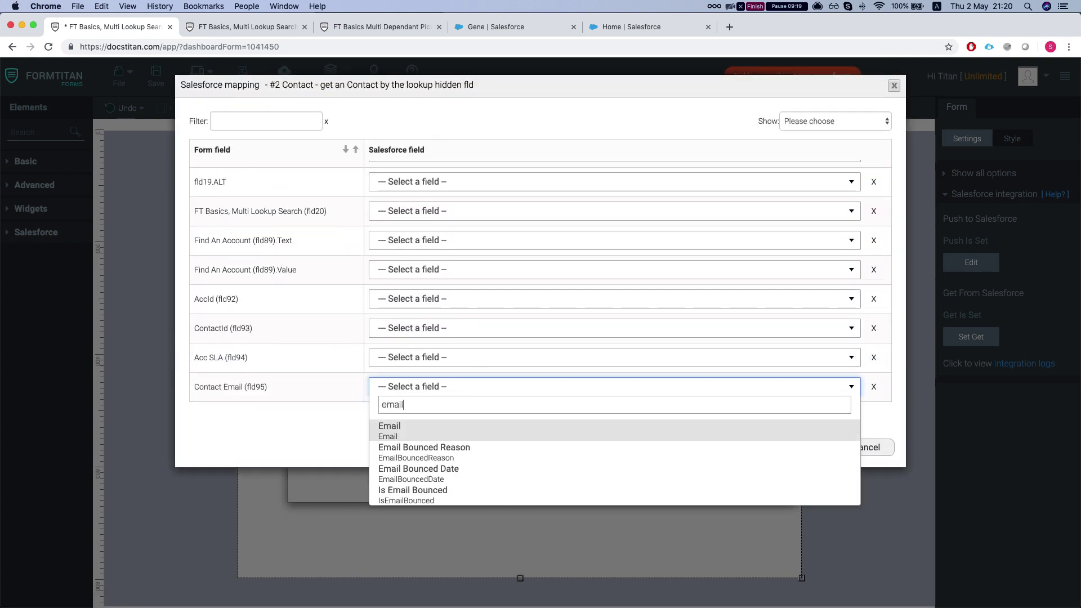
{"action": "key", "text": "Return"}
{"action": "left_click", "coordinate": [725, 448]}
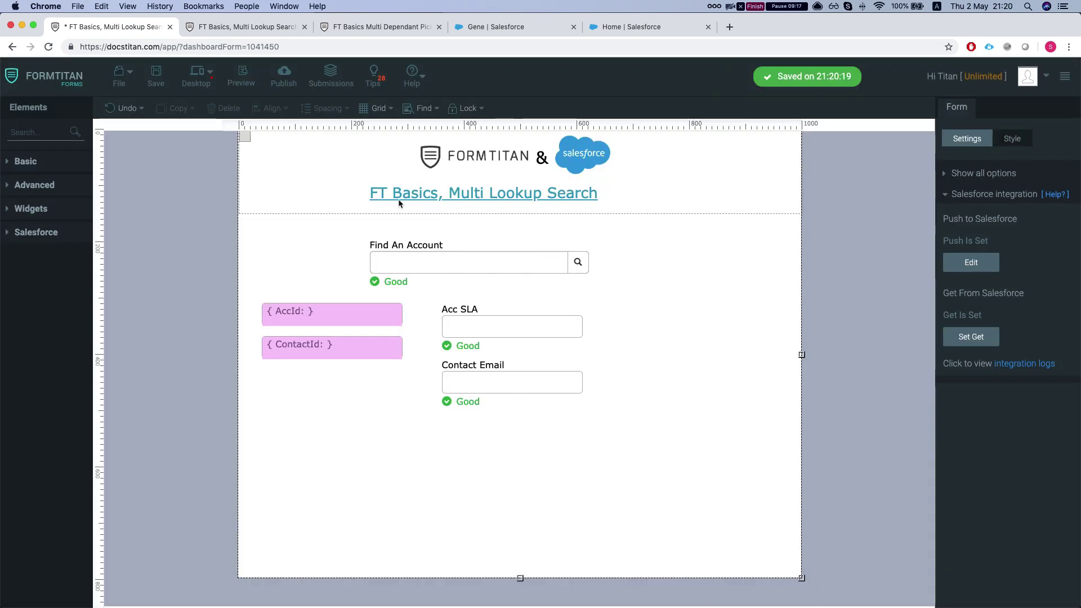
Reload the live form and pick the GenePoint1 account, confirming Acc SLA shows Bronze
{"action": "left_click", "coordinate": [233, 27]}
{"action": "key", "text": "super+r"}
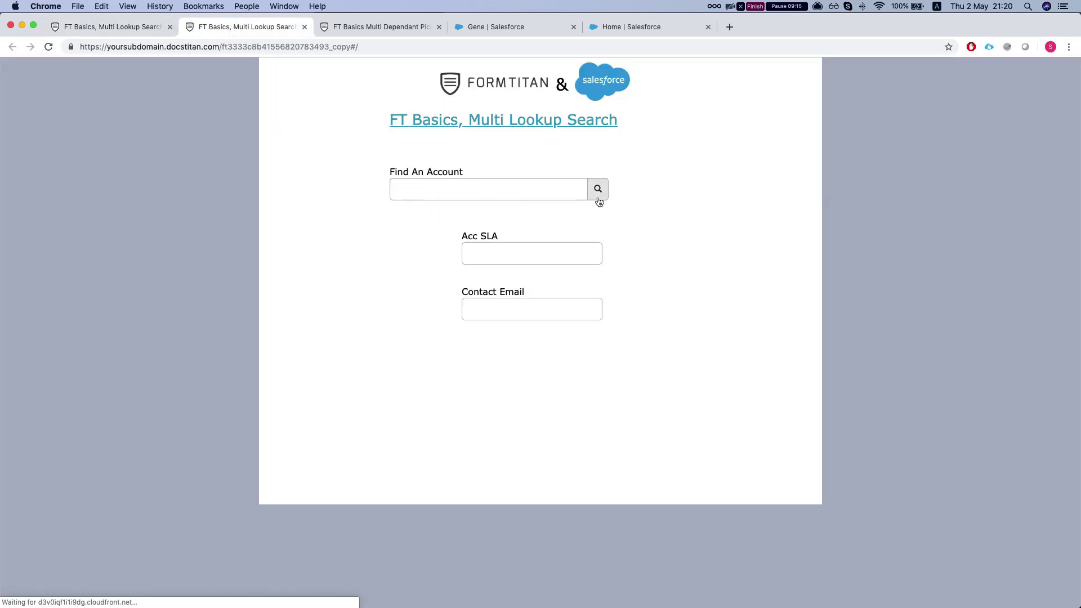
{"action": "left_click", "coordinate": [598, 189]}
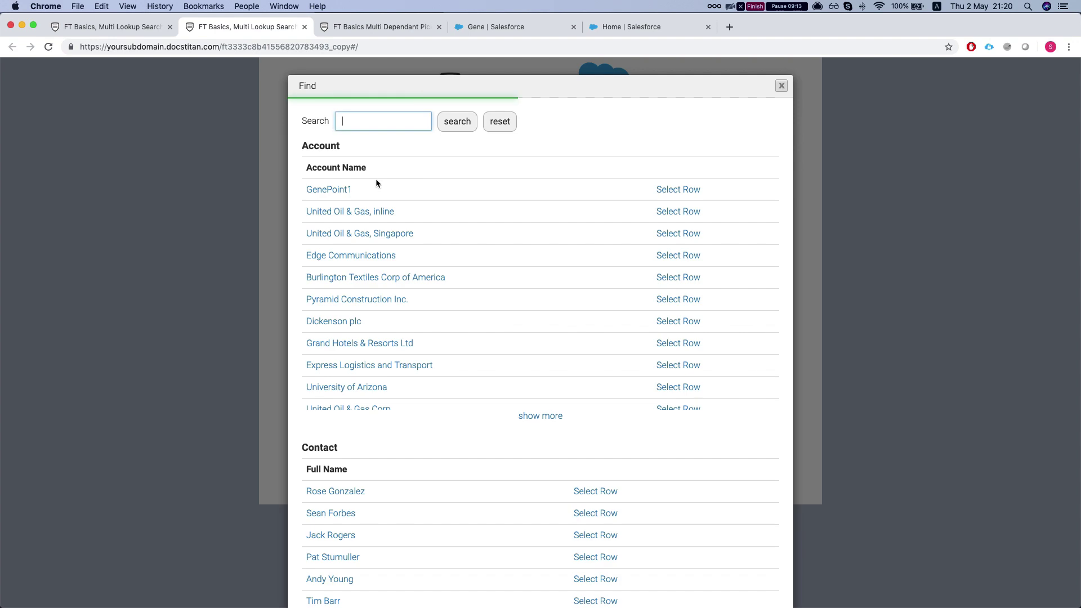
{"action": "left_click", "coordinate": [332, 188]}
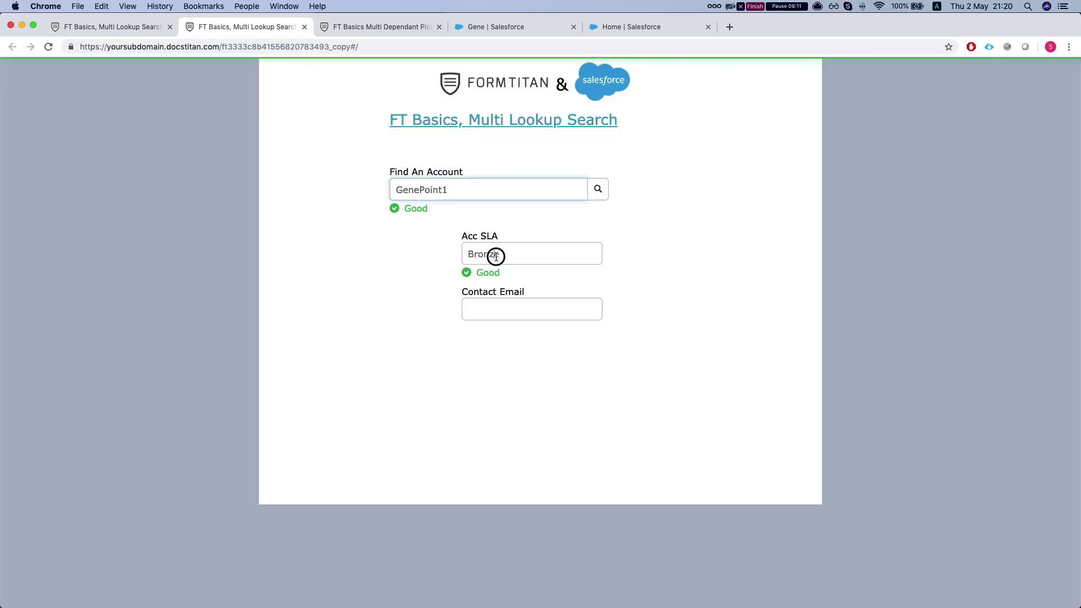
{"action": "double_click", "coordinate": [496, 255]}
{"action": "left_click", "coordinate": [393, 250]}
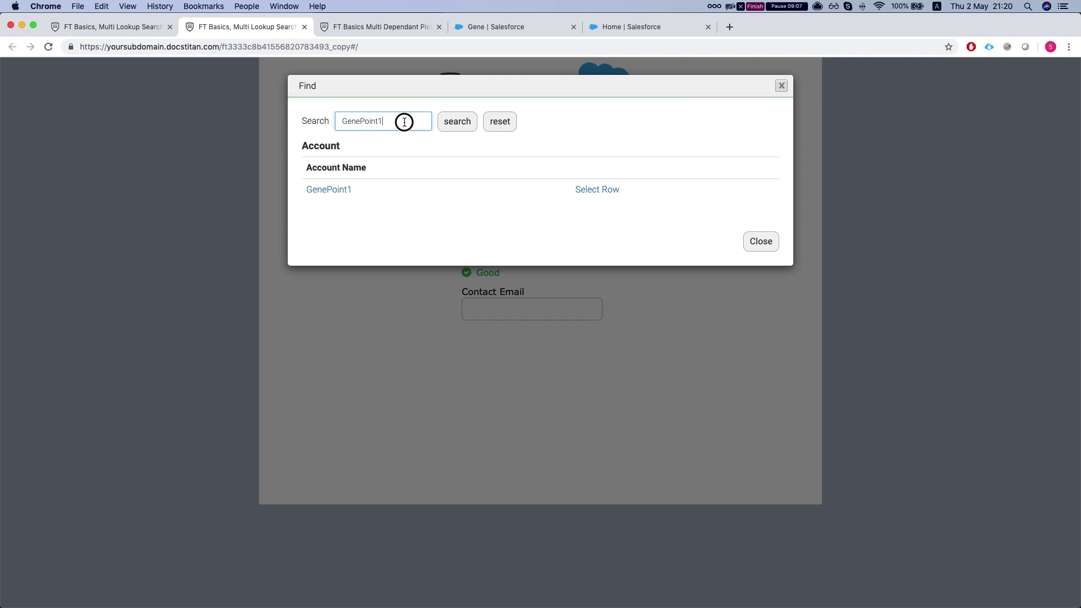
Clear the search, pick the first contact to confirm Contact Email fills, then return to the editor
{"action": "double_click", "coordinate": [403, 120]}
{"action": "left_click", "coordinate": [502, 124]}
{"action": "scroll", "coordinate": [429, 196], "scroll_direction": "down", "scroll_amount": 3}
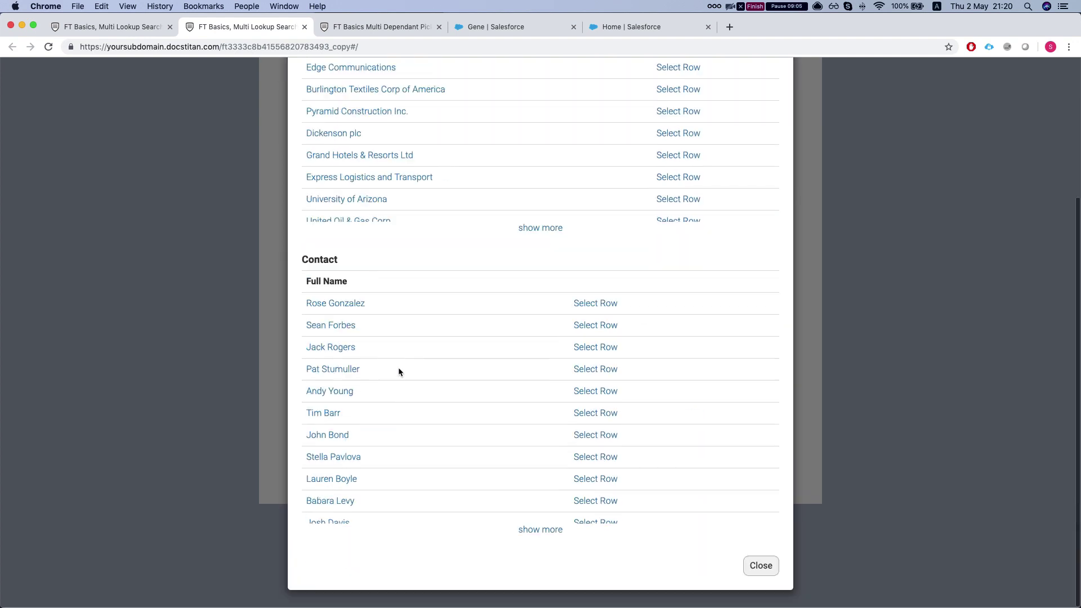
{"action": "left_click", "coordinate": [343, 309]}
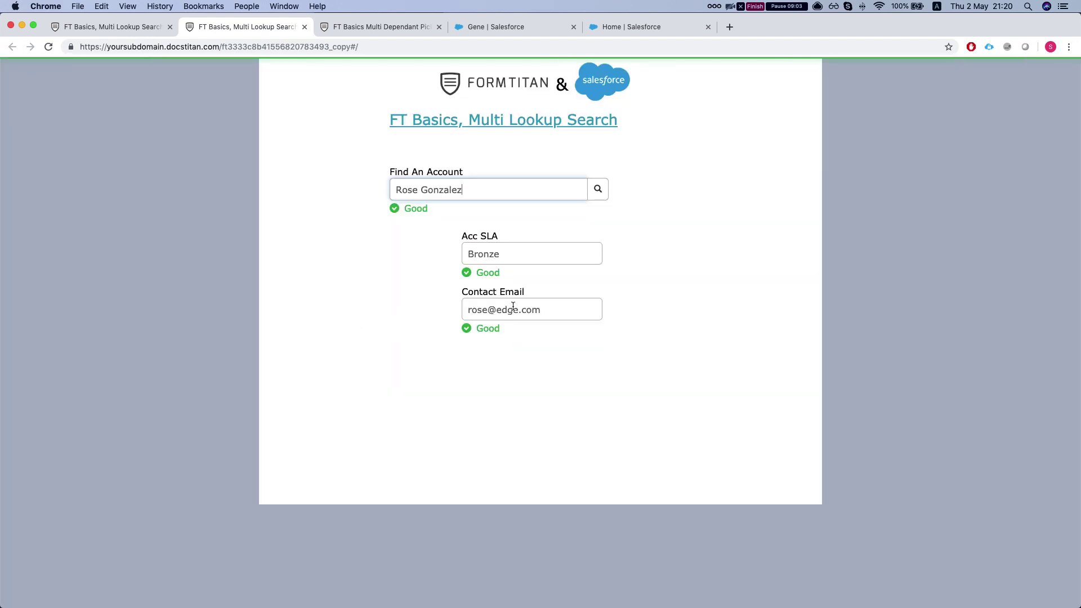
{"action": "triple_click", "coordinate": [504, 309]}
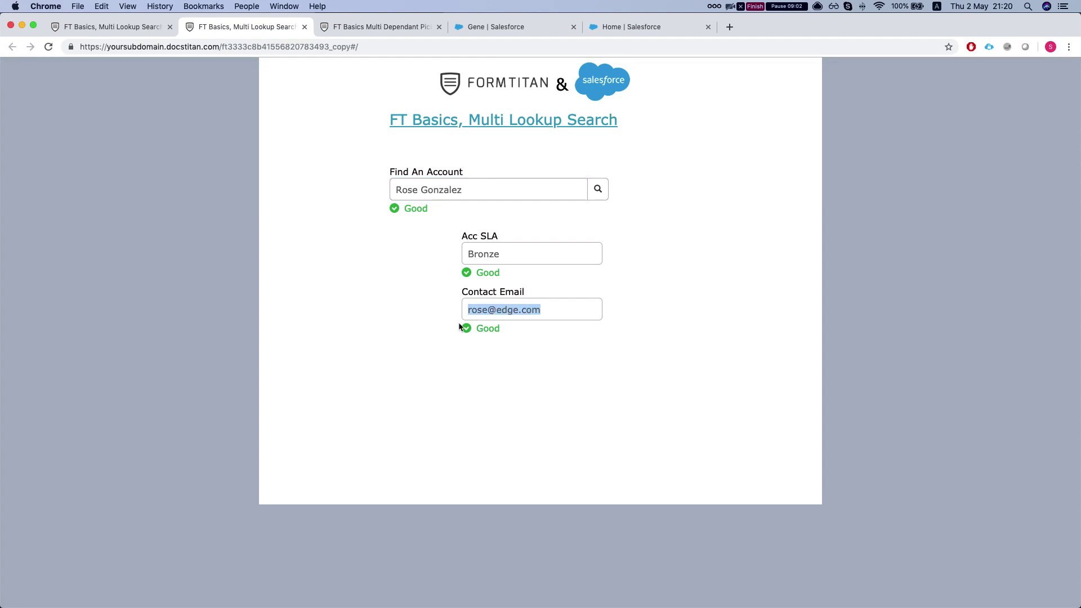
{"action": "triple_click", "coordinate": [487, 289]}
{"action": "left_click", "coordinate": [392, 280]}
{"action": "left_click", "coordinate": [107, 27]}
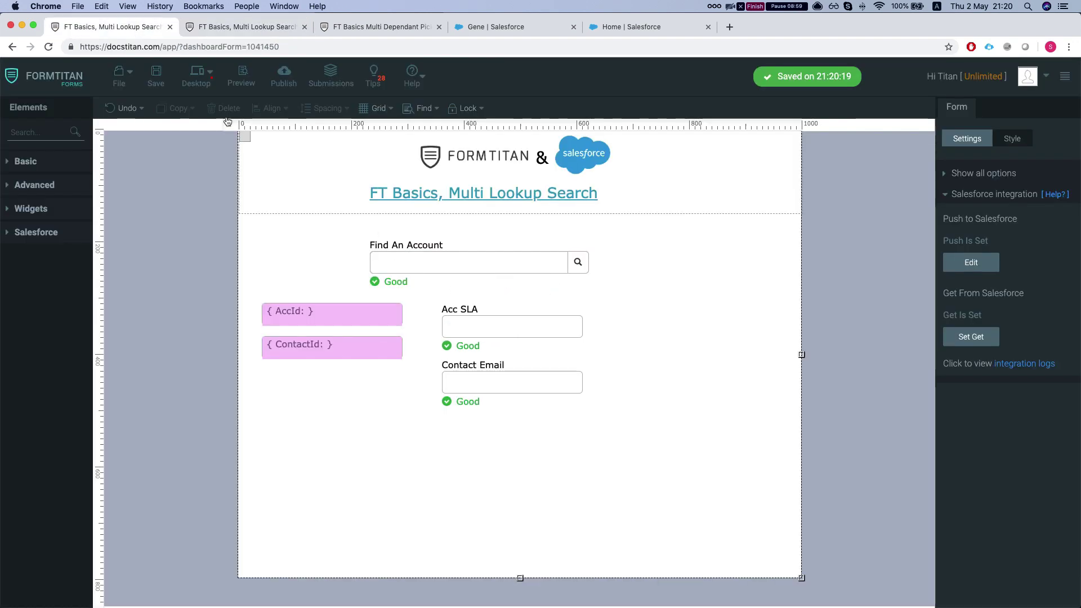
Enable 'Leave open after selection' in the Find An Account lookup's Lookup Set settings
{"action": "left_click", "coordinate": [450, 262]}
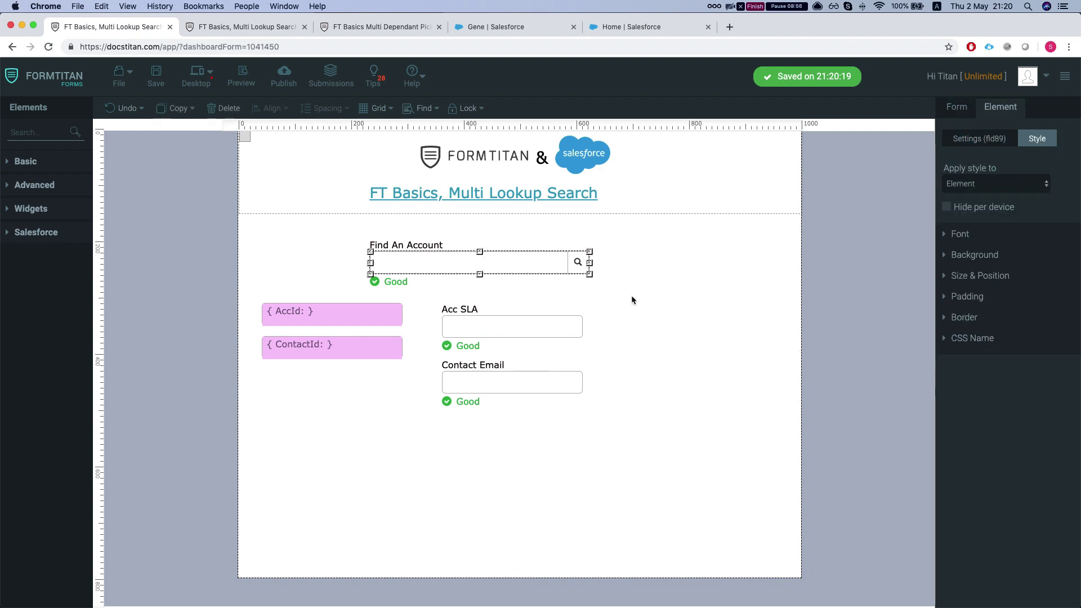
{"action": "left_click", "coordinate": [970, 137]}
{"action": "scroll", "coordinate": [982, 338], "scroll_direction": "down", "scroll_amount": 1}
{"action": "left_click", "coordinate": [982, 465]}
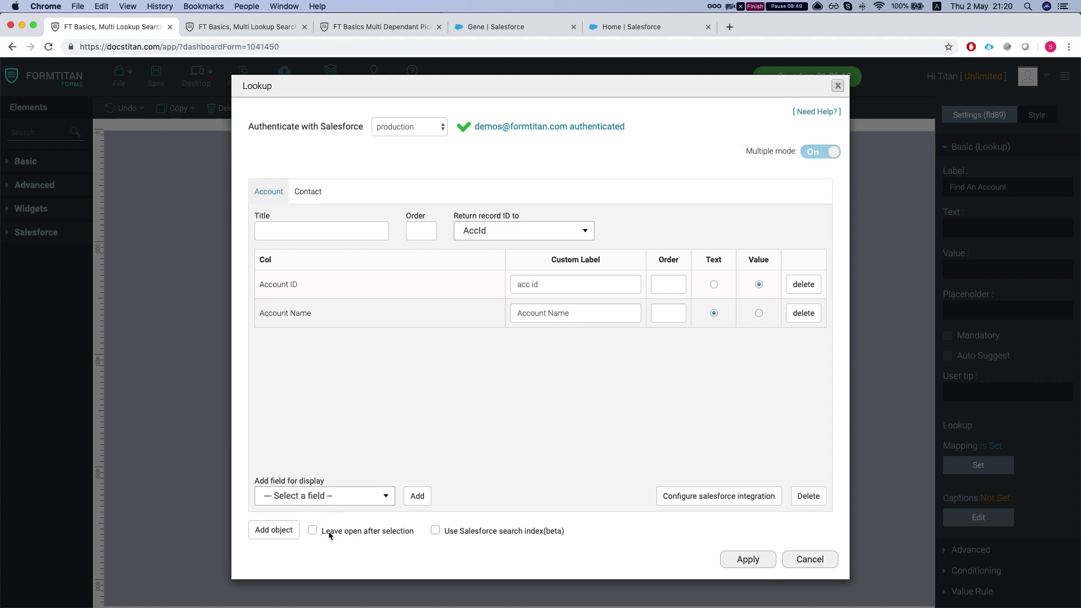
{"action": "left_click", "coordinate": [754, 560]}
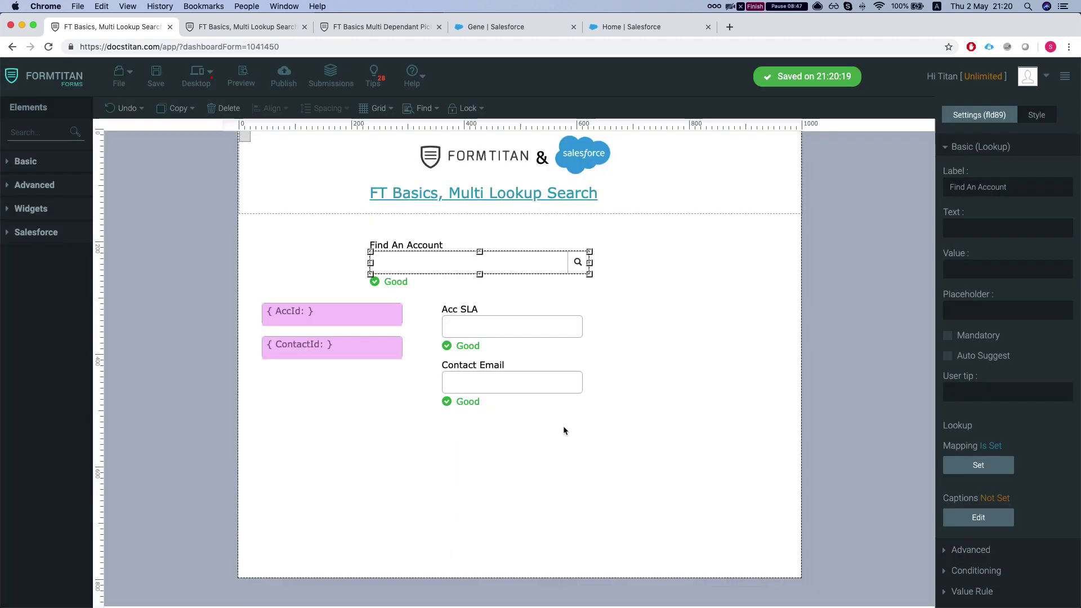
Reload the live form and pick GenePoint1 in the lookup search
{"action": "left_click", "coordinate": [228, 31]}
{"action": "key", "text": "super+r"}
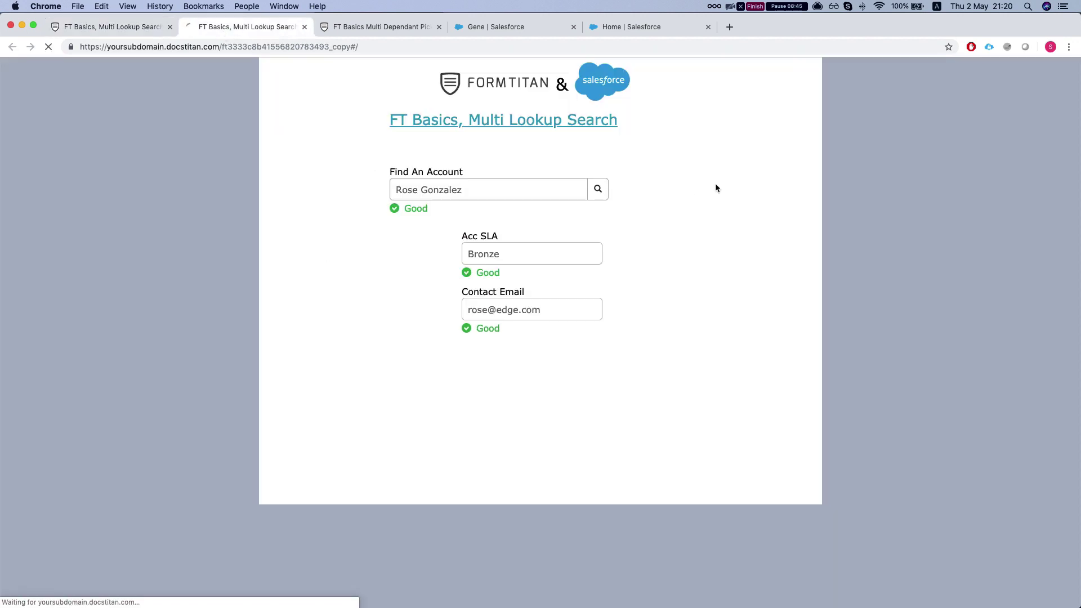
{"action": "left_click", "coordinate": [597, 188]}
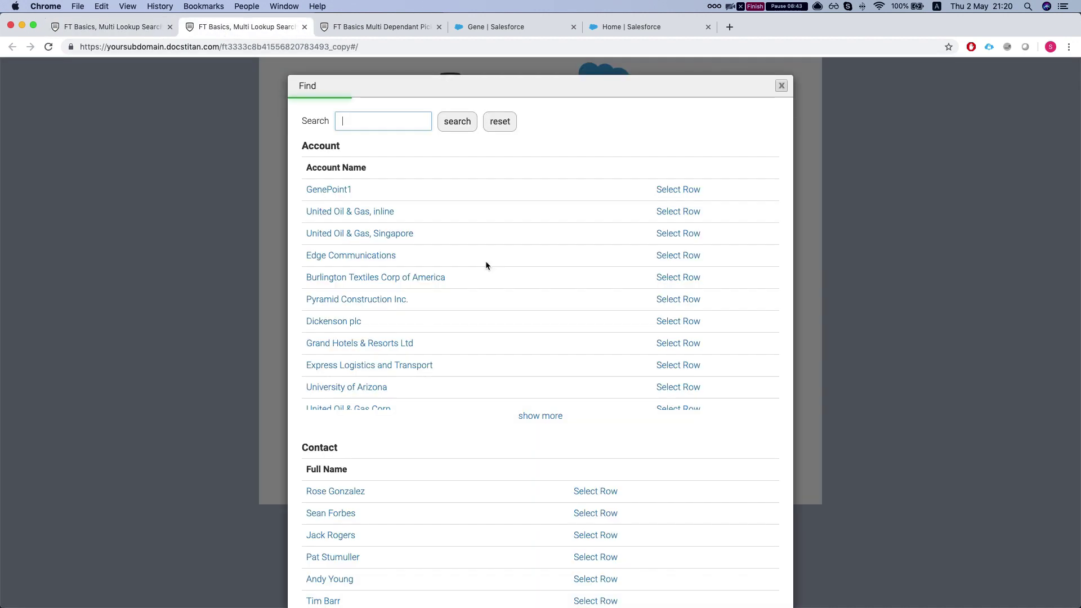
{"action": "left_click", "coordinate": [329, 190]}
In the still-open search, pick the first contact, close it, and check Acc SLA shows Bronze
{"action": "scroll", "coordinate": [468, 286], "scroll_direction": "down", "scroll_amount": 5}
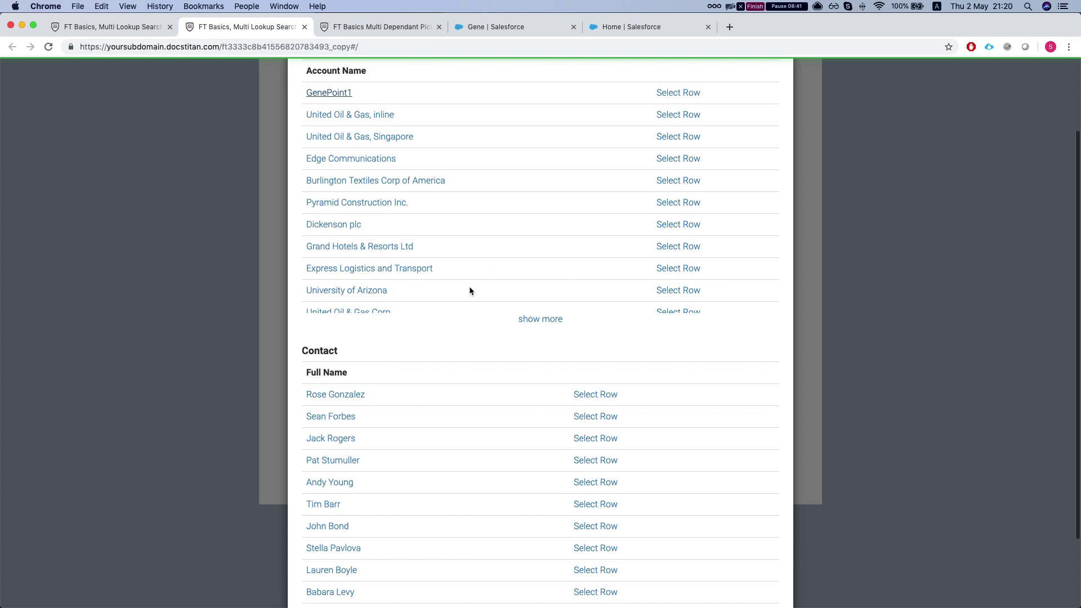
{"action": "scroll", "coordinate": [400, 387], "scroll_direction": "up", "scroll_amount": 2}
{"action": "scroll", "coordinate": [401, 386], "scroll_direction": "up", "scroll_amount": 2}
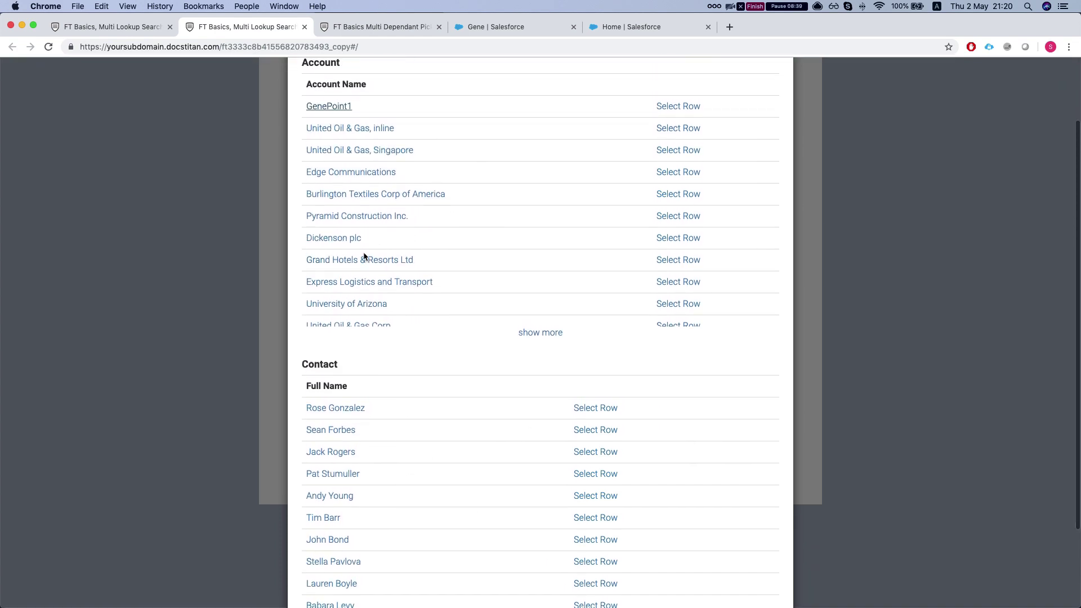
{"action": "scroll", "coordinate": [366, 256], "scroll_direction": "down", "scroll_amount": 4}
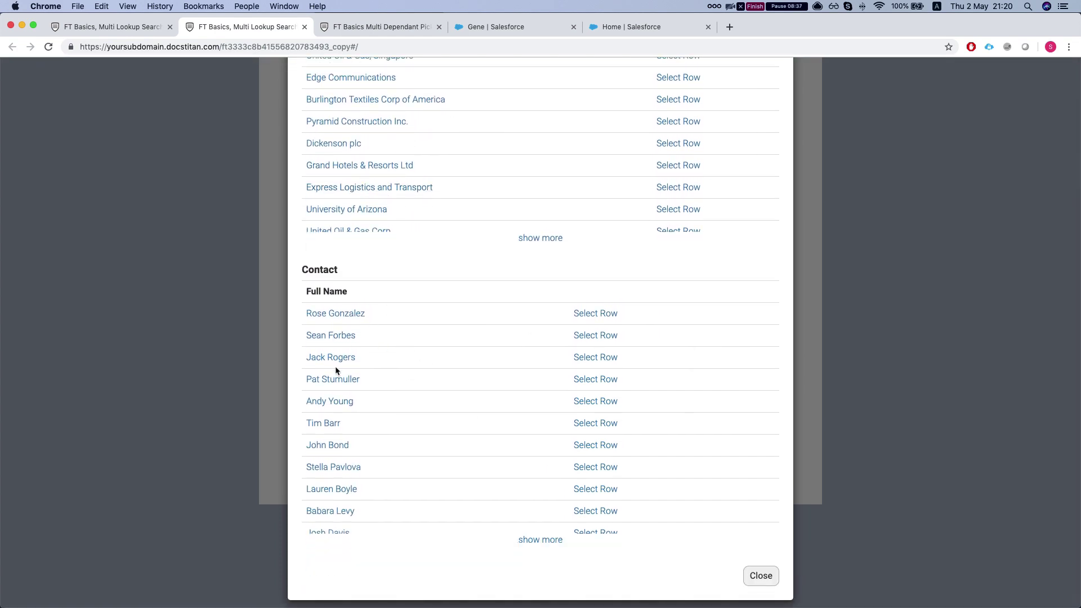
{"action": "scroll", "coordinate": [350, 299], "scroll_direction": "up", "scroll_amount": 1}
{"action": "scroll", "coordinate": [336, 313], "scroll_direction": "down", "scroll_amount": 2}
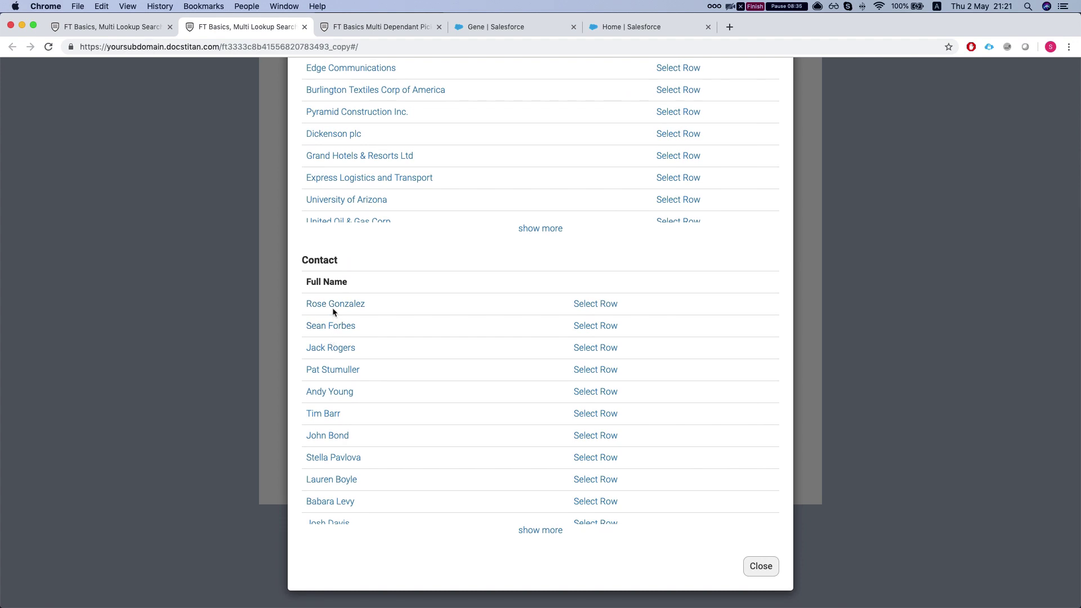
{"action": "scroll", "coordinate": [334, 313], "scroll_direction": "up", "scroll_amount": 4}
{"action": "scroll", "coordinate": [327, 222], "scroll_direction": "down", "scroll_amount": 2}
{"action": "scroll", "coordinate": [345, 256], "scroll_direction": "down", "scroll_amount": 3}
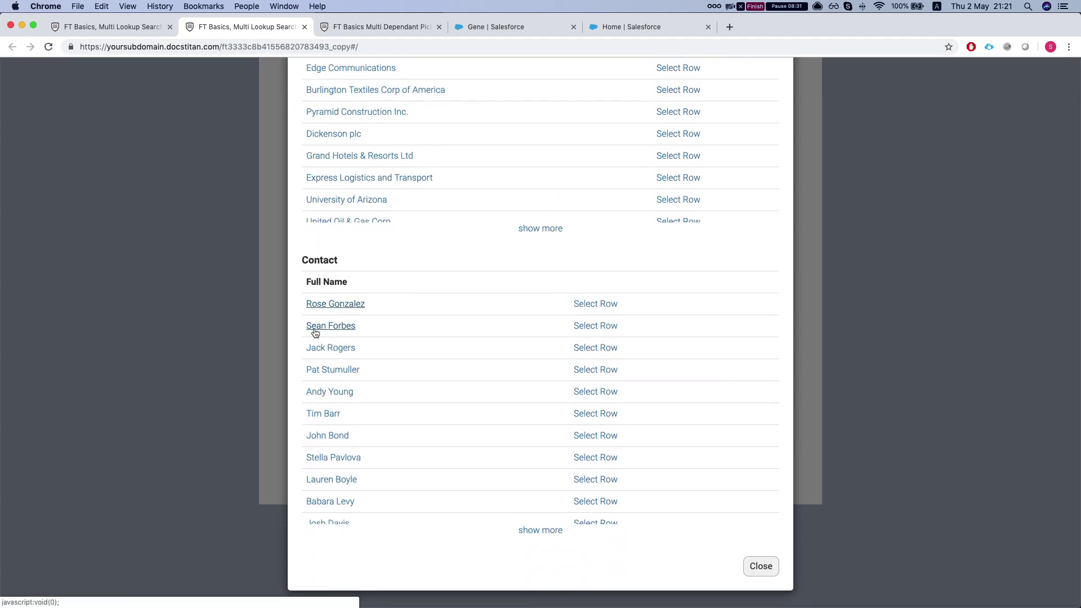
{"action": "left_click", "coordinate": [332, 307]}
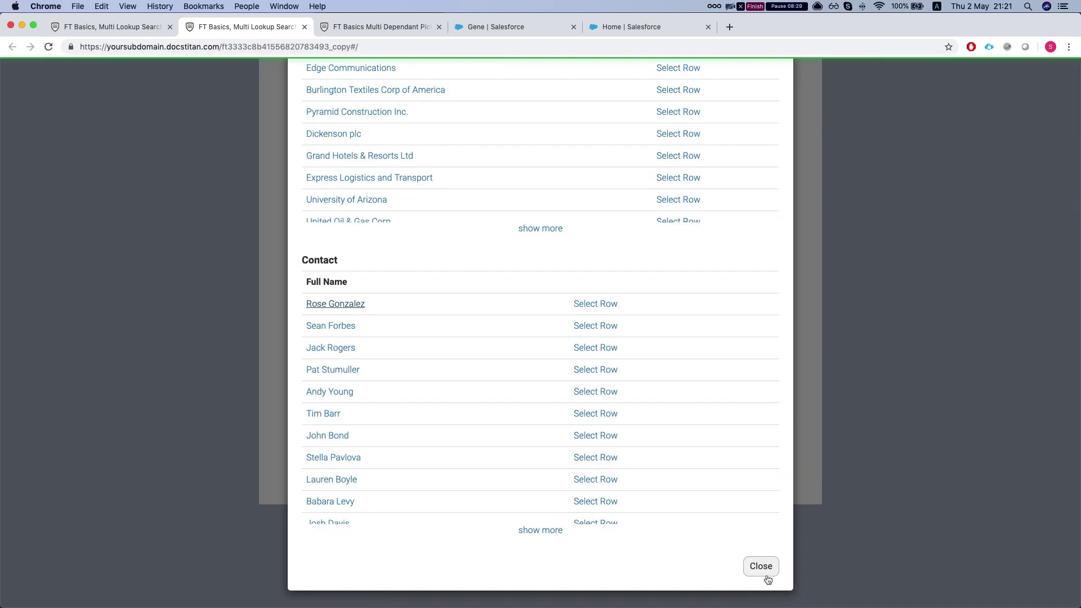
{"action": "left_click", "coordinate": [760, 566]}
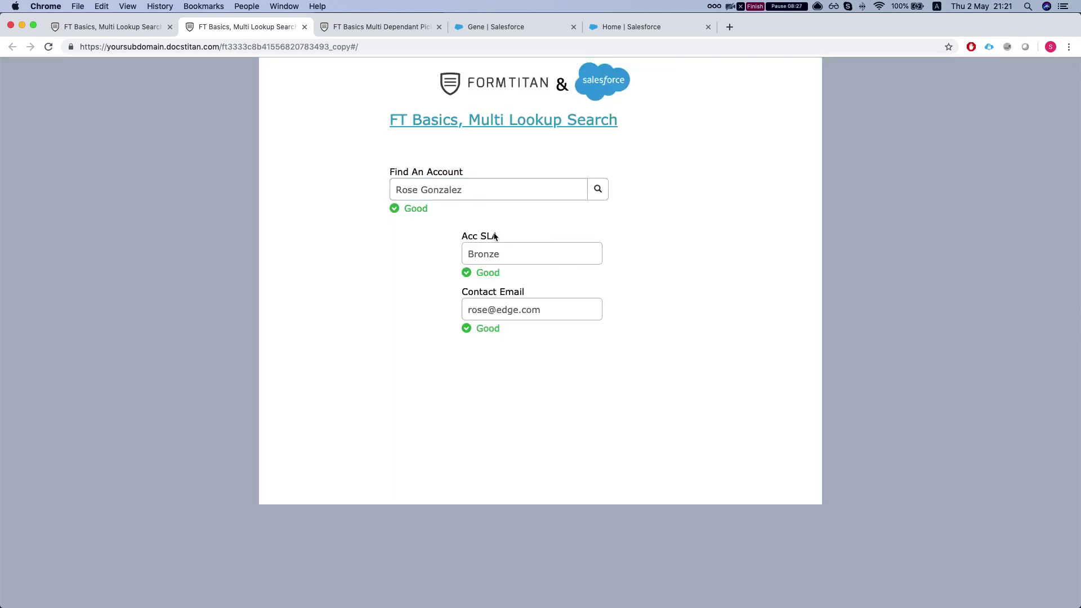
{"action": "left_click", "coordinate": [493, 253]}
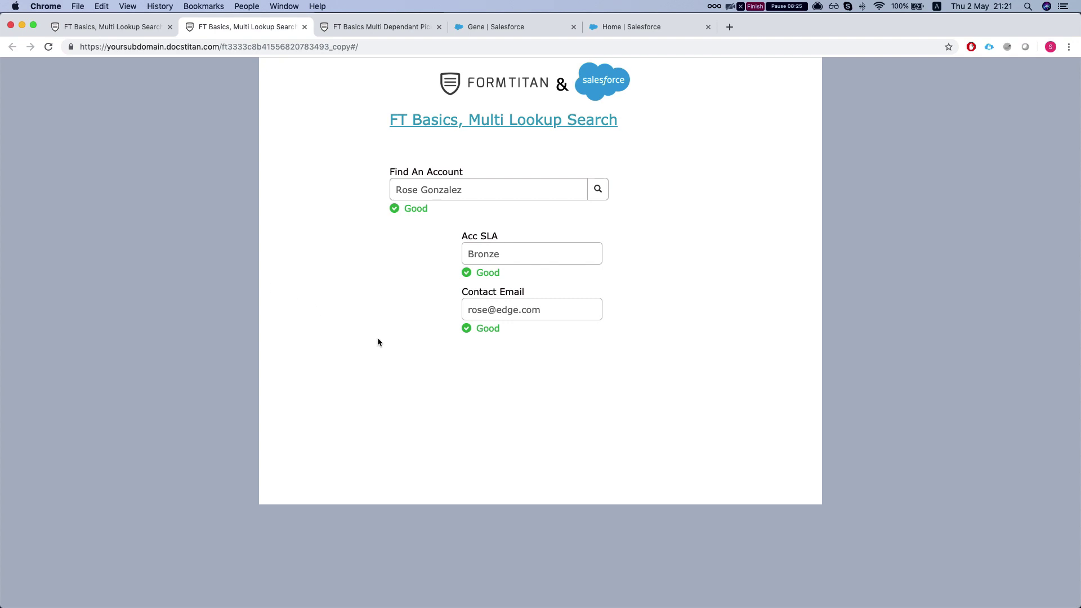